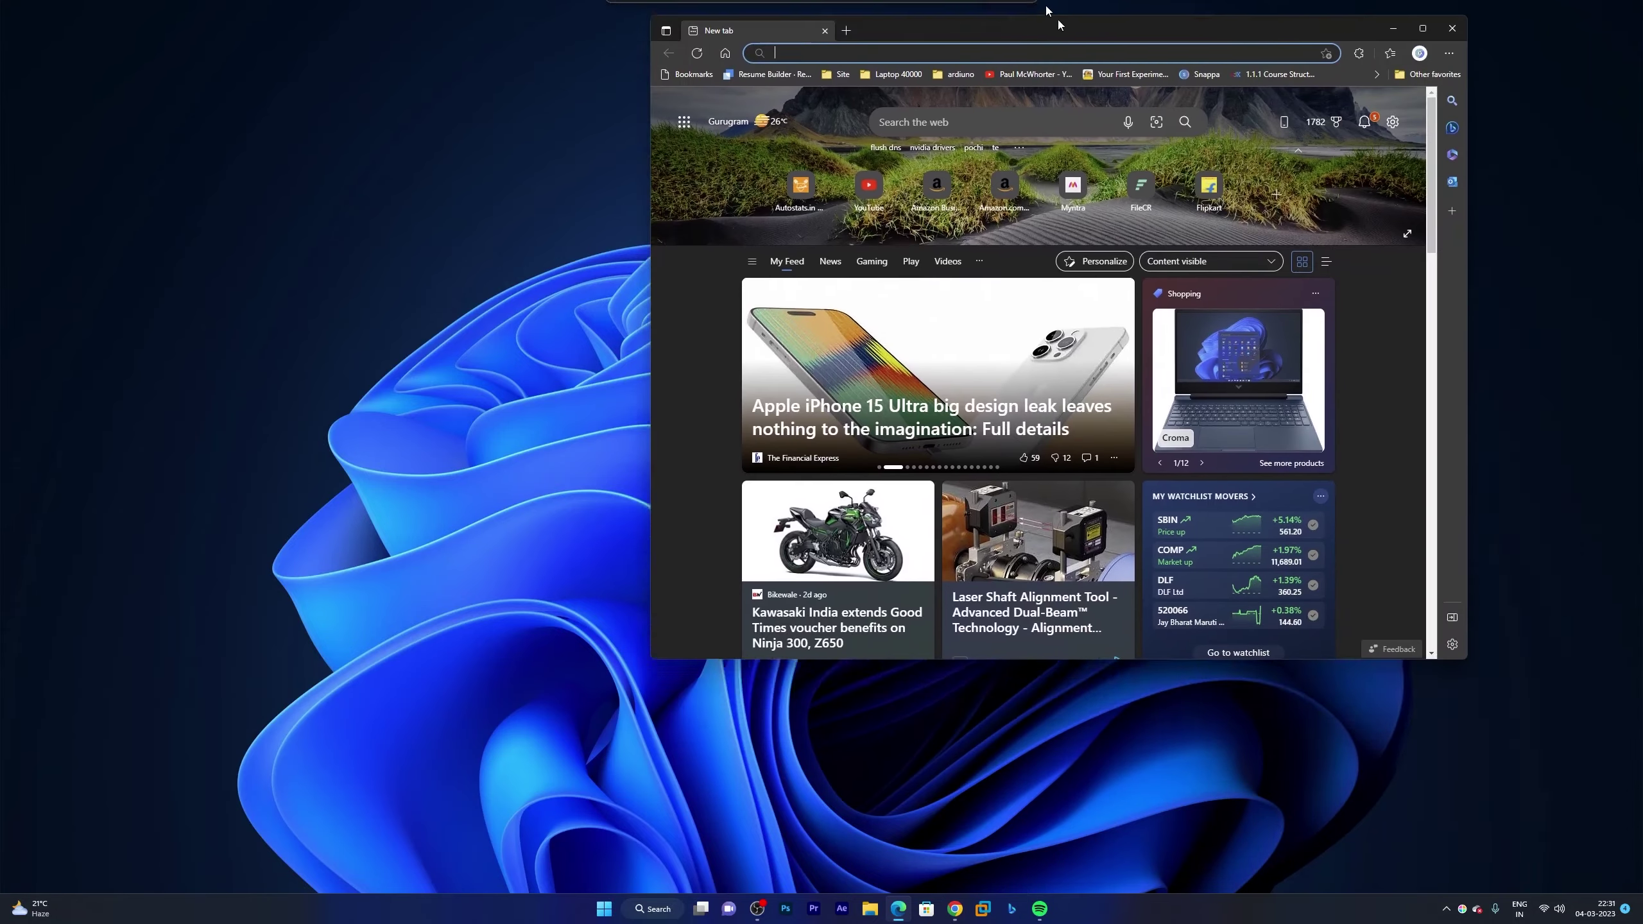
# Step: Maximize the Microsoft Edge window by dragging it to the top of the screen
pyautogui.moveTo(1551, 226); pyautogui.dragTo(1053, 7)
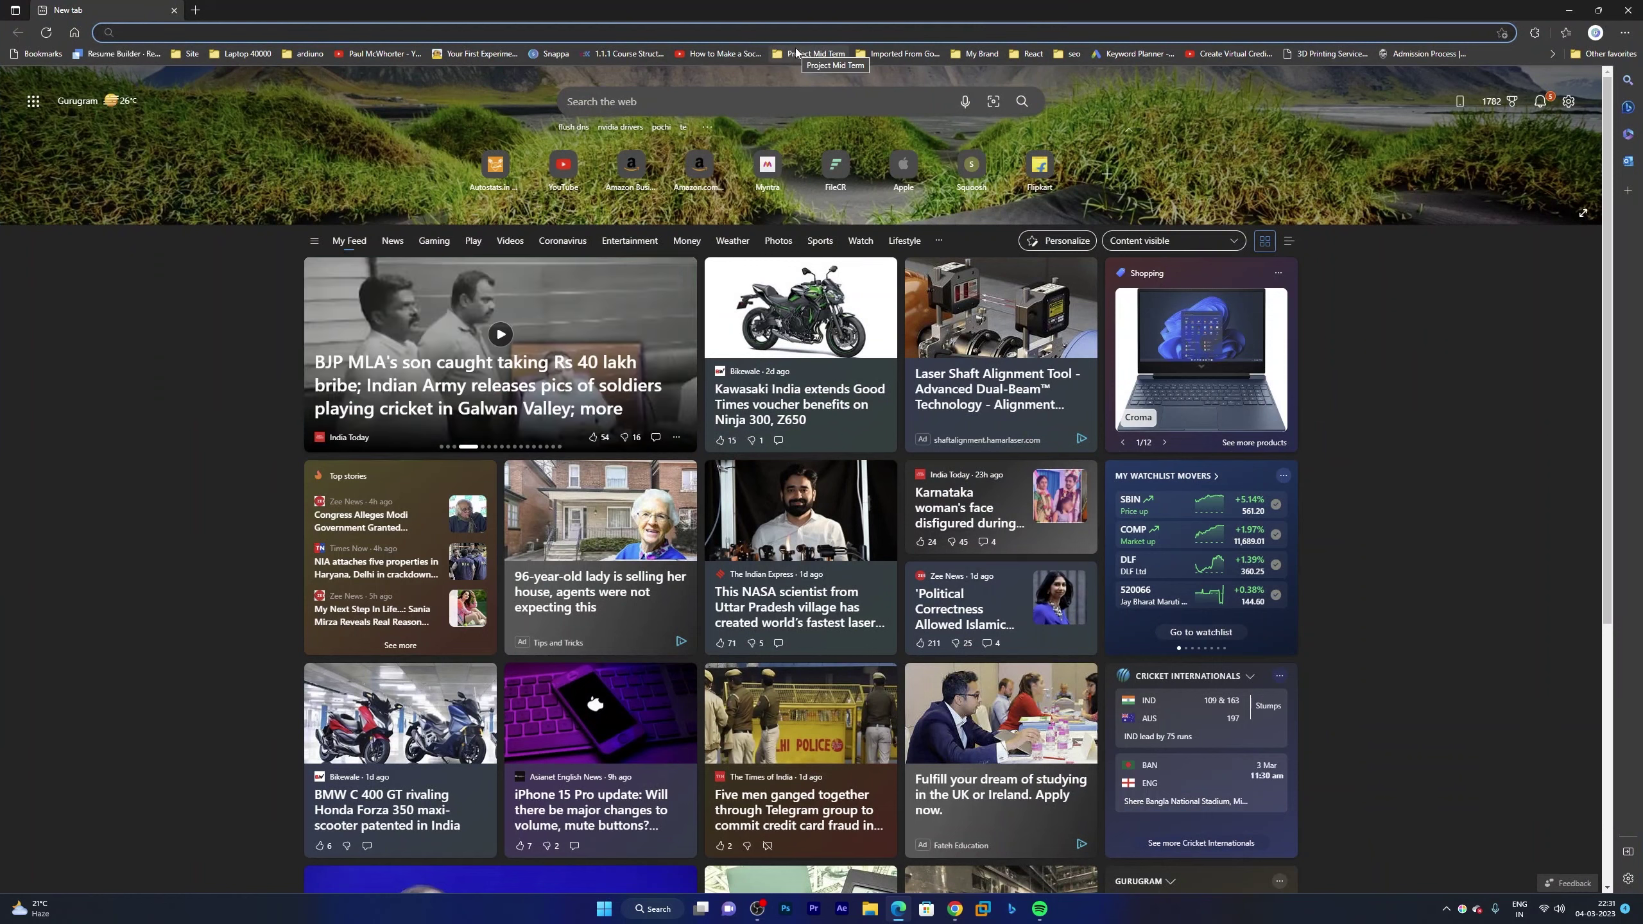
pyautogui.moveTo(436, 885)
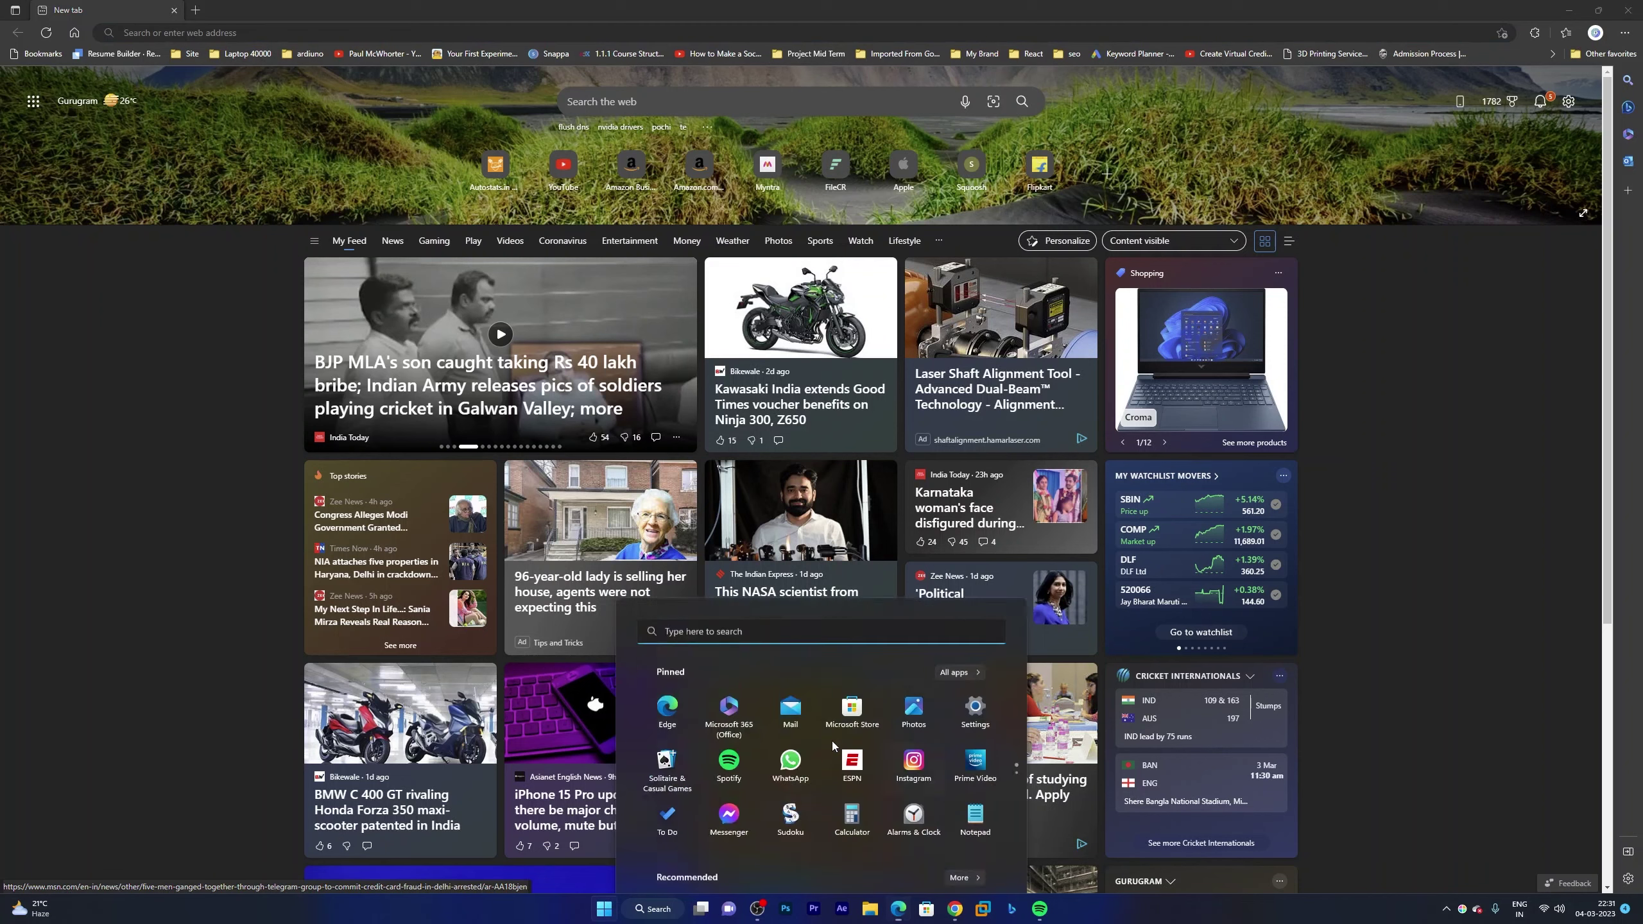
# Step: Launch Microsoft Edge from Start and run a Bing search for 'microsoft teams'
pyautogui.press('super')
pyautogui.write('ed')
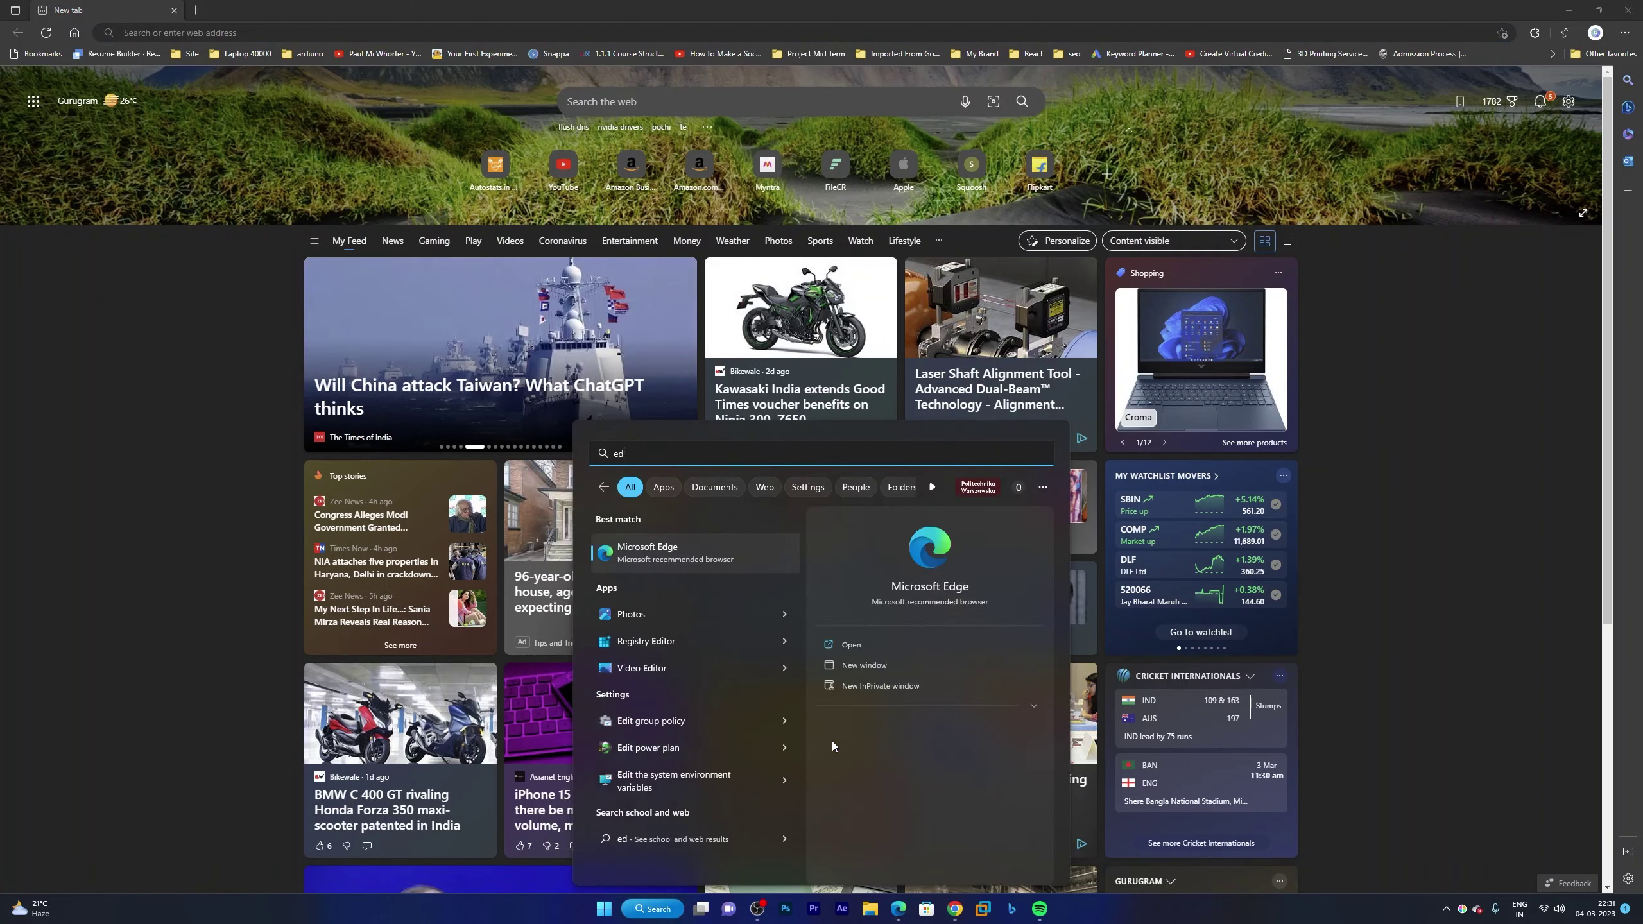
pyautogui.click(667, 558)
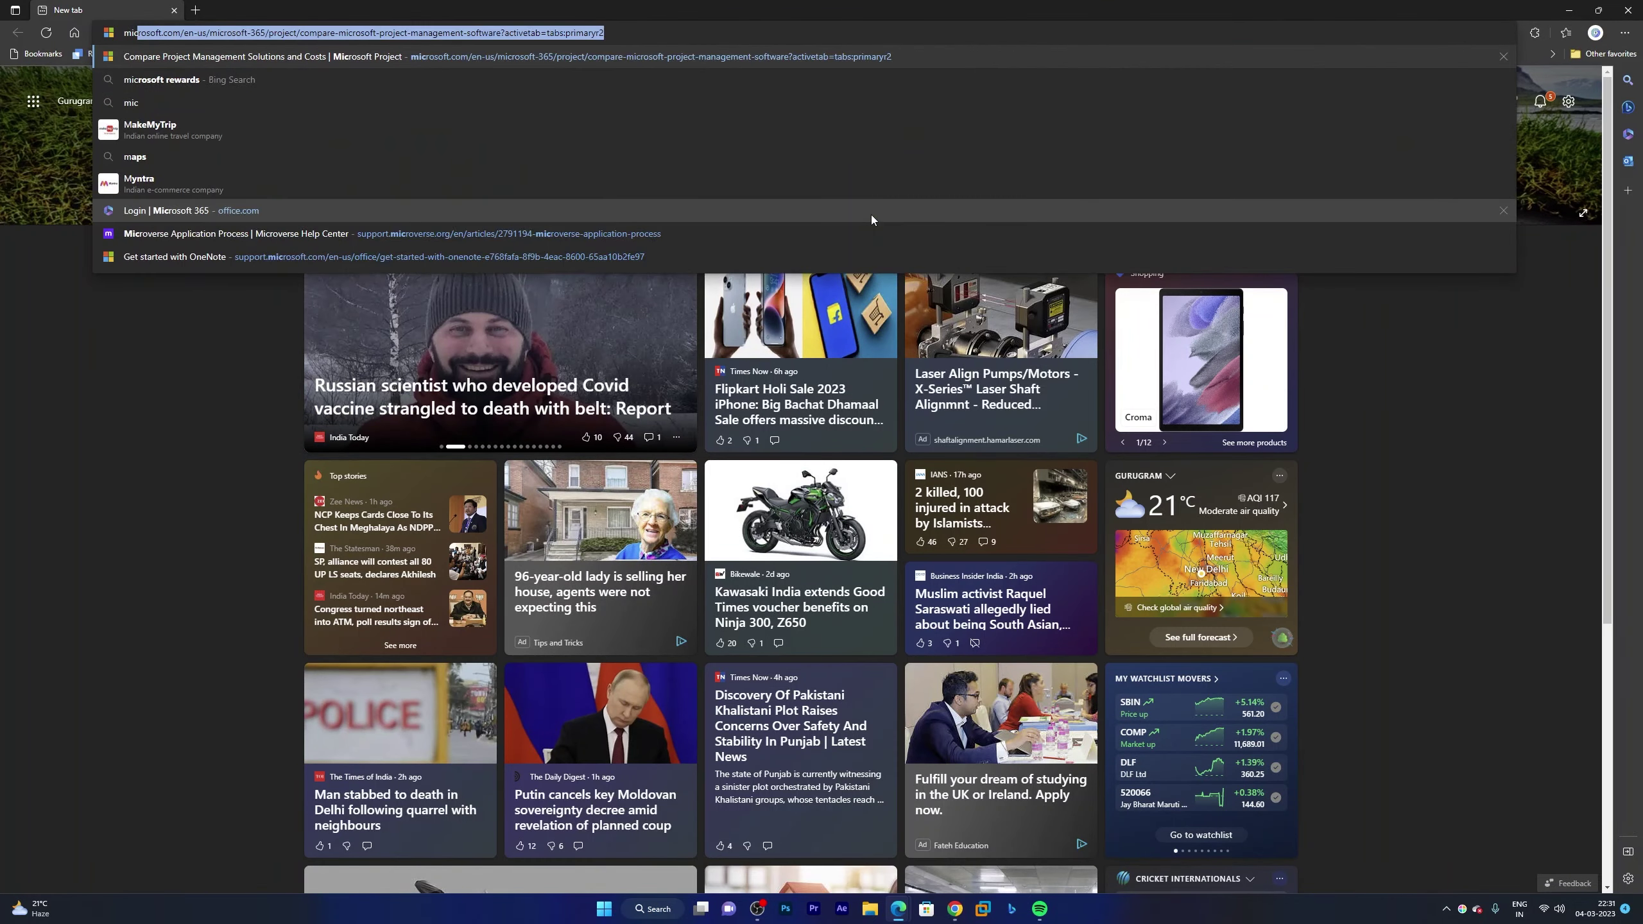
pyautogui.write('microsoft ')
pyautogui.write('t')
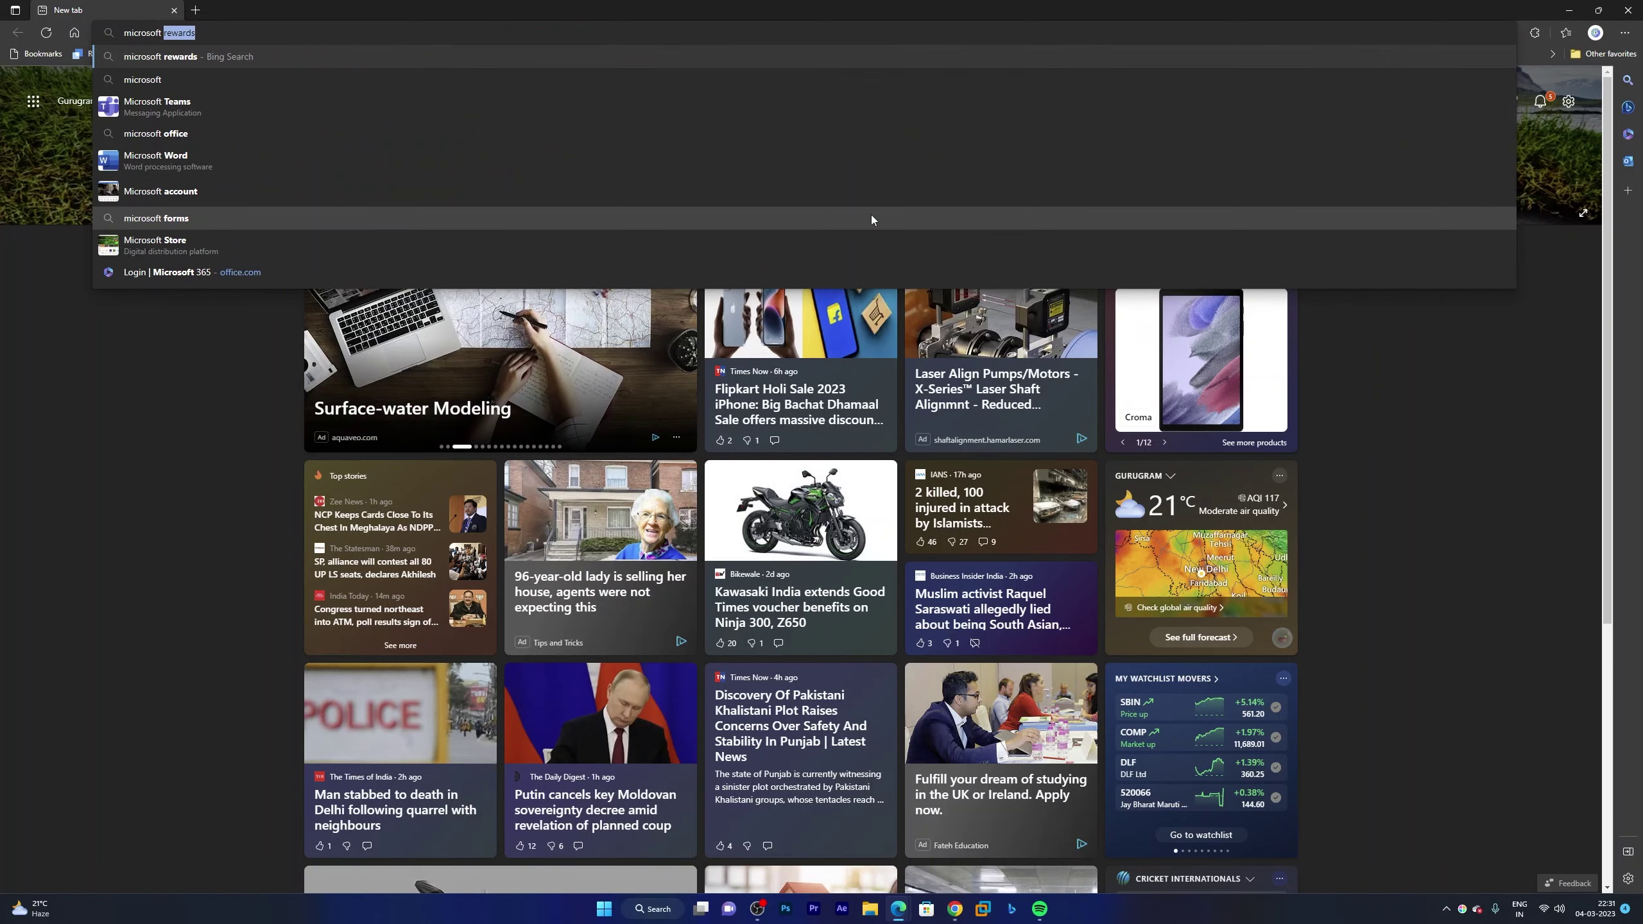
pyautogui.write('eams')
pyautogui.press('Return')
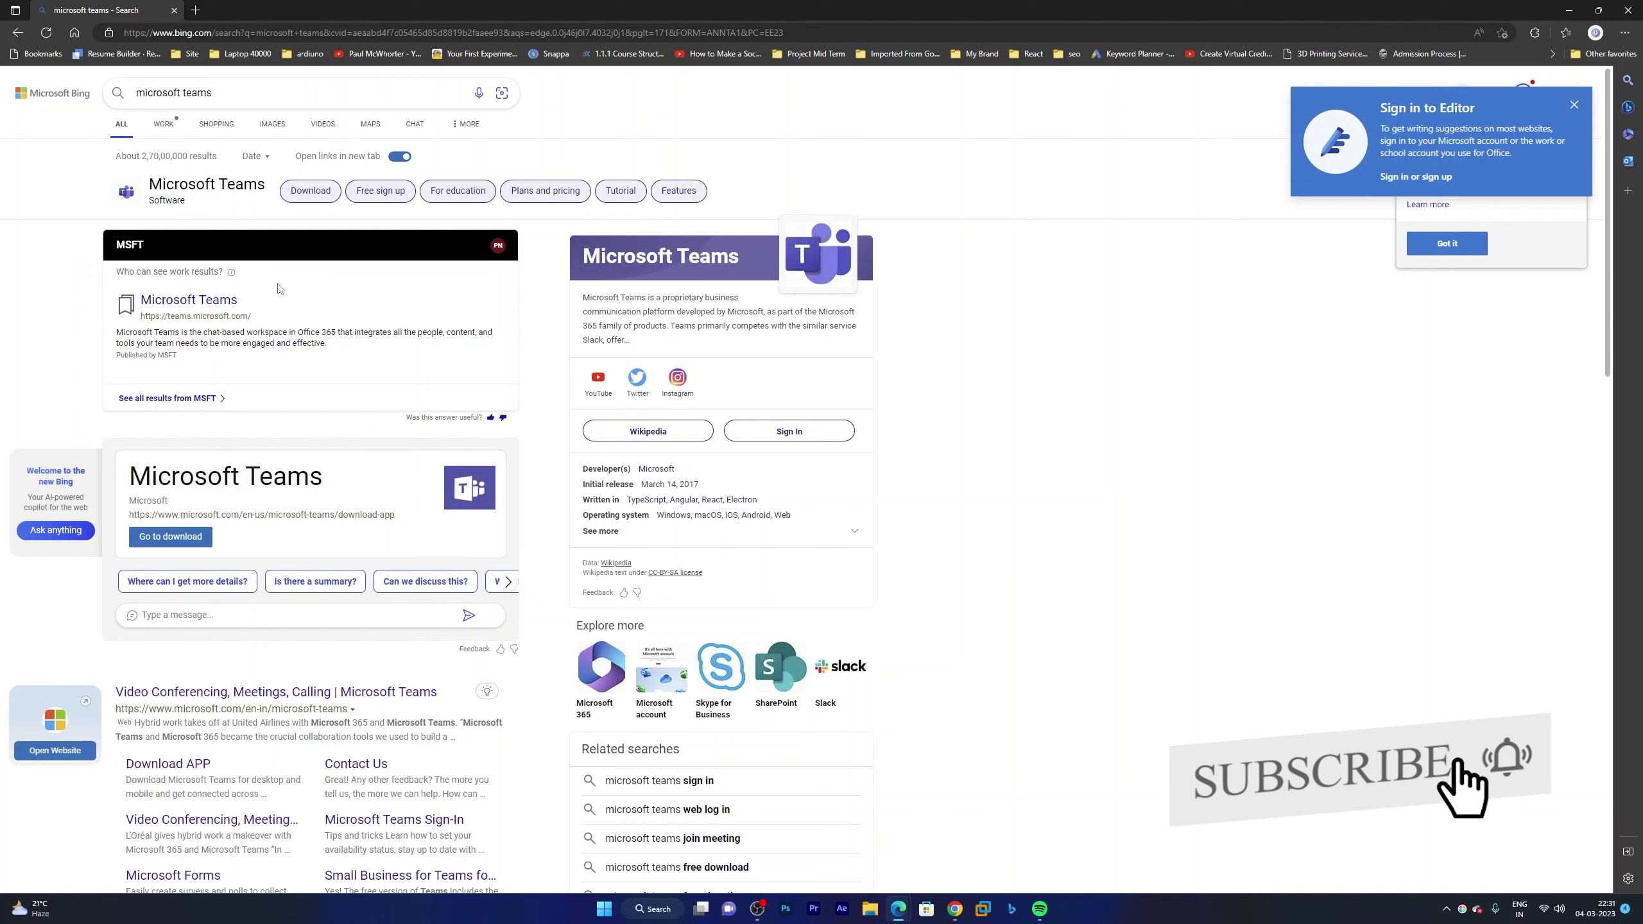
pyautogui.scroll(-3, 411, 432)
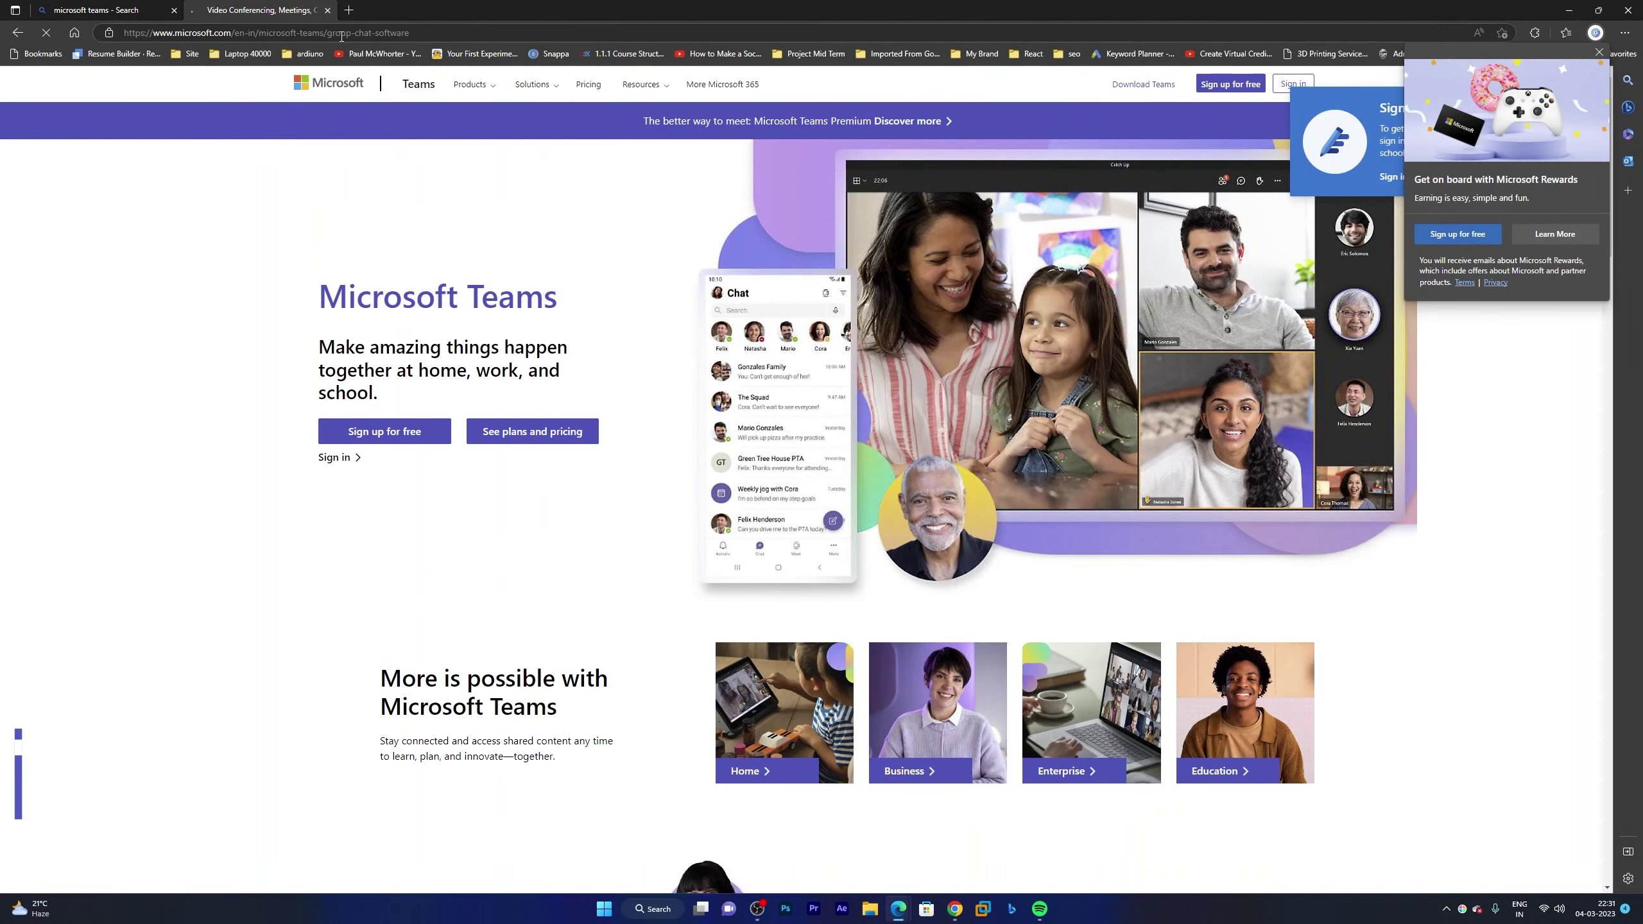
# Step: Check the Microsoft Teams site address, then go to its Download Teams page
pyautogui.click(271, 36)
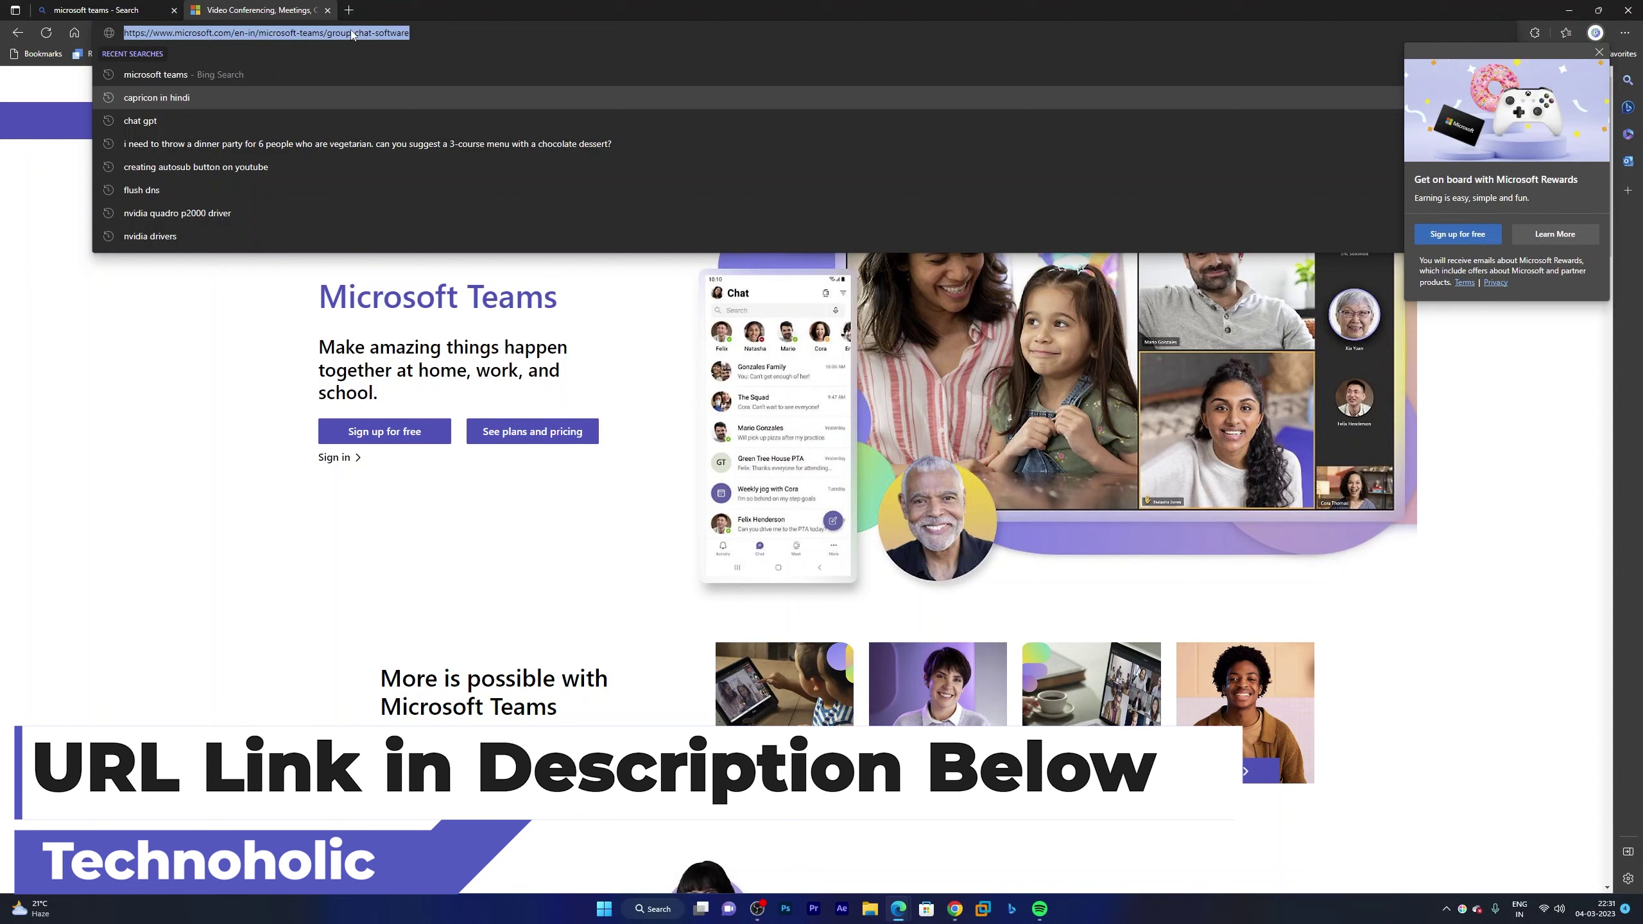
pyautogui.click(224, 376)
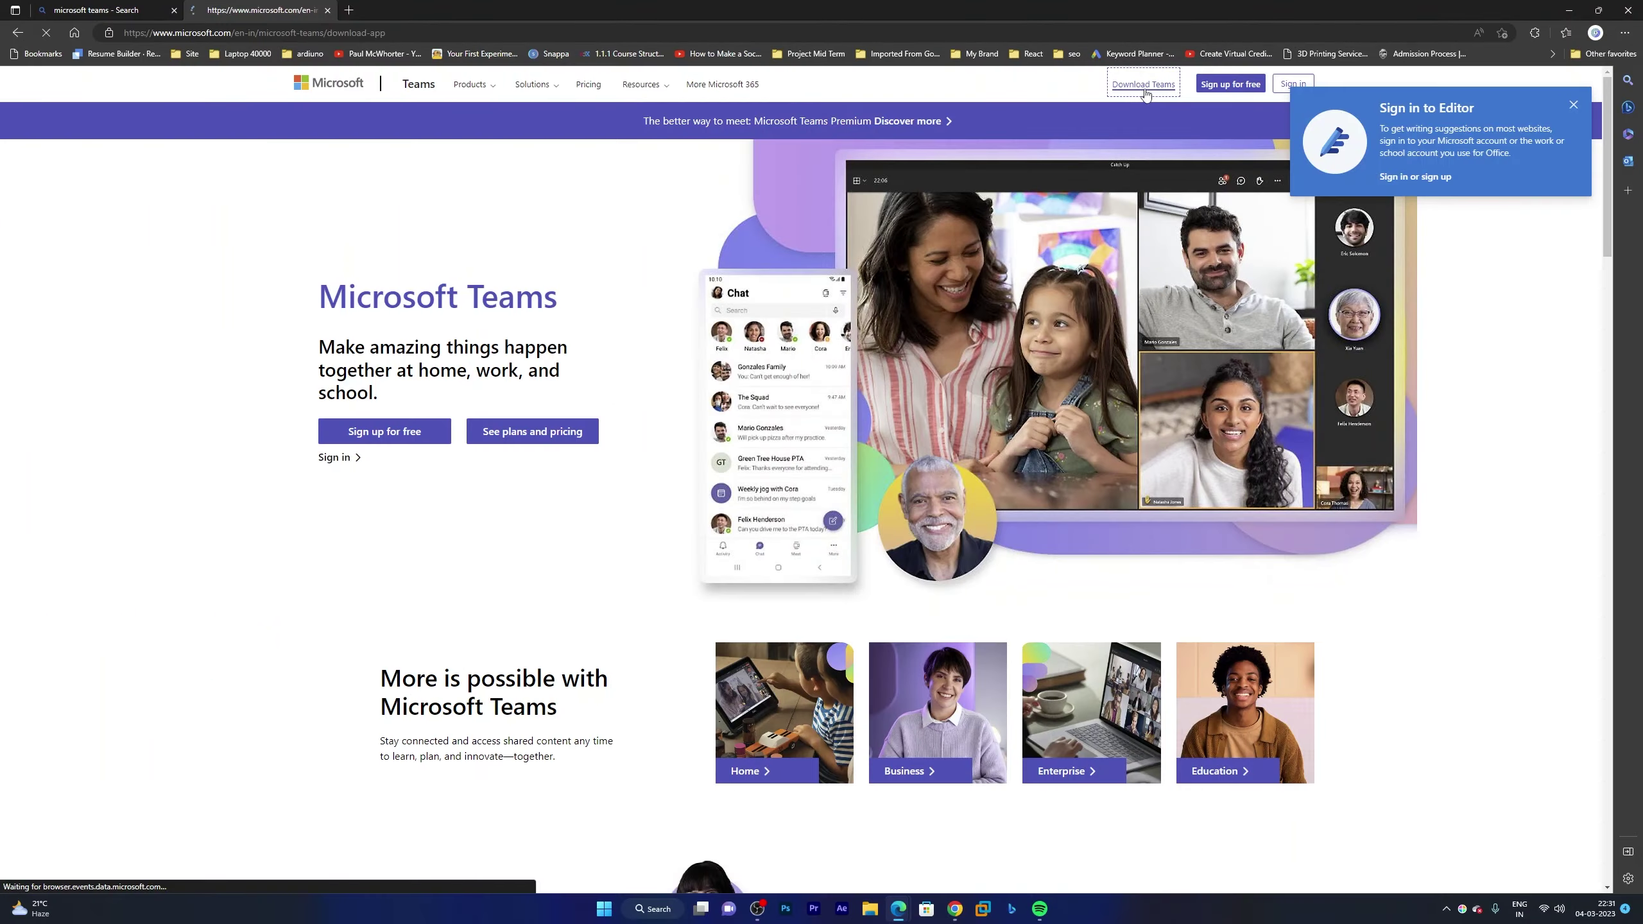
pyautogui.click(1142, 85)
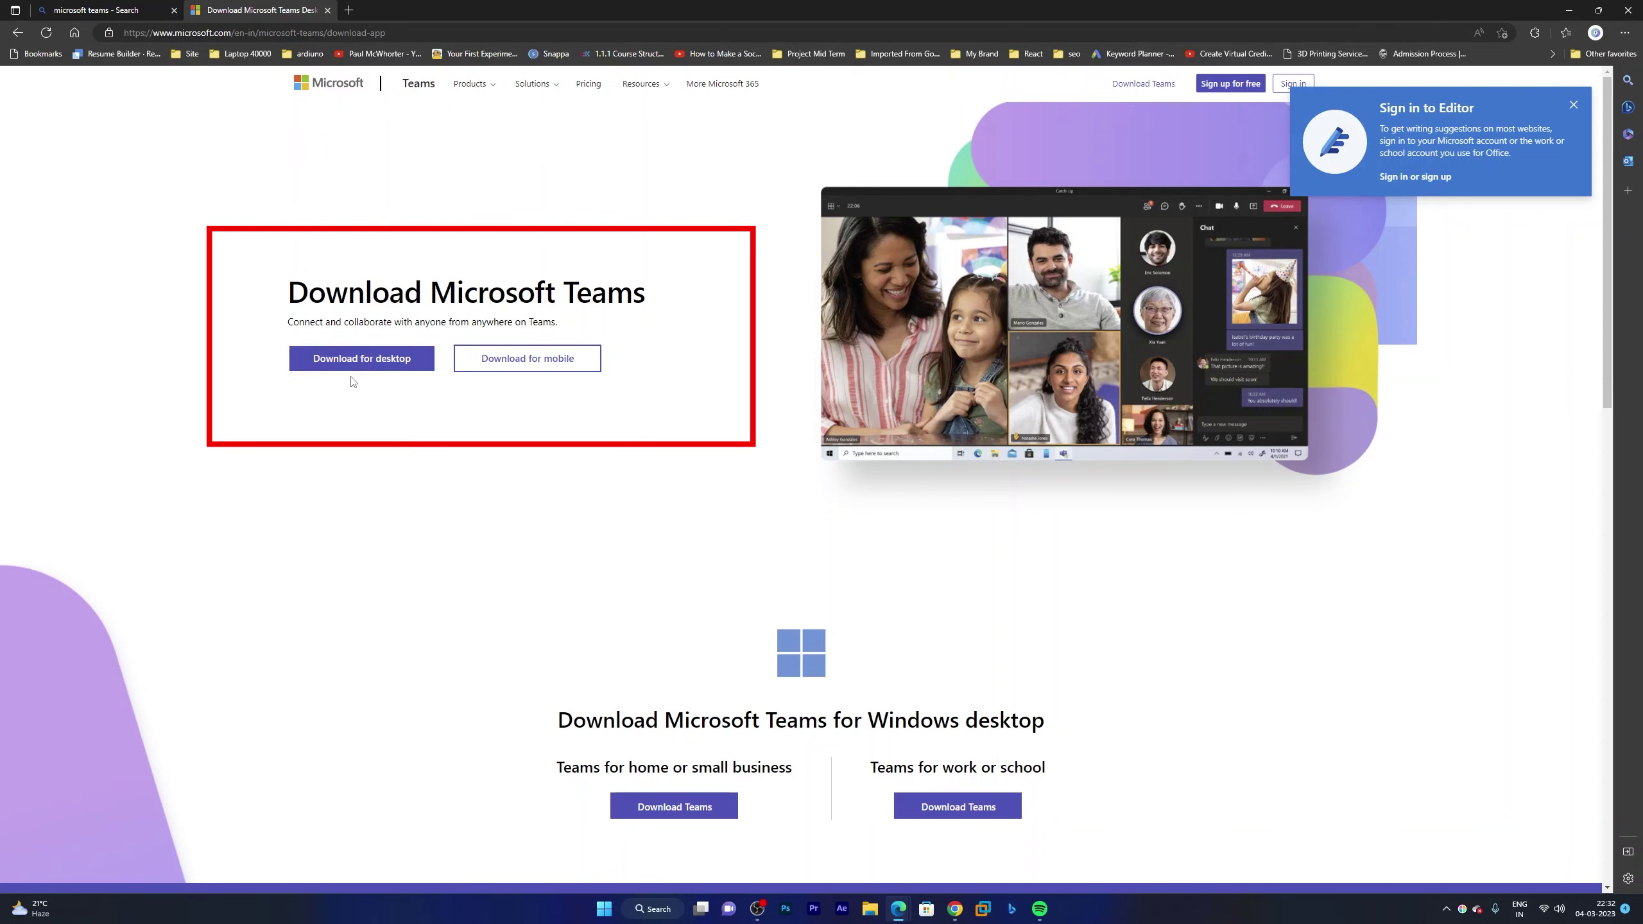
pyautogui.scroll(-3, 603, 392)
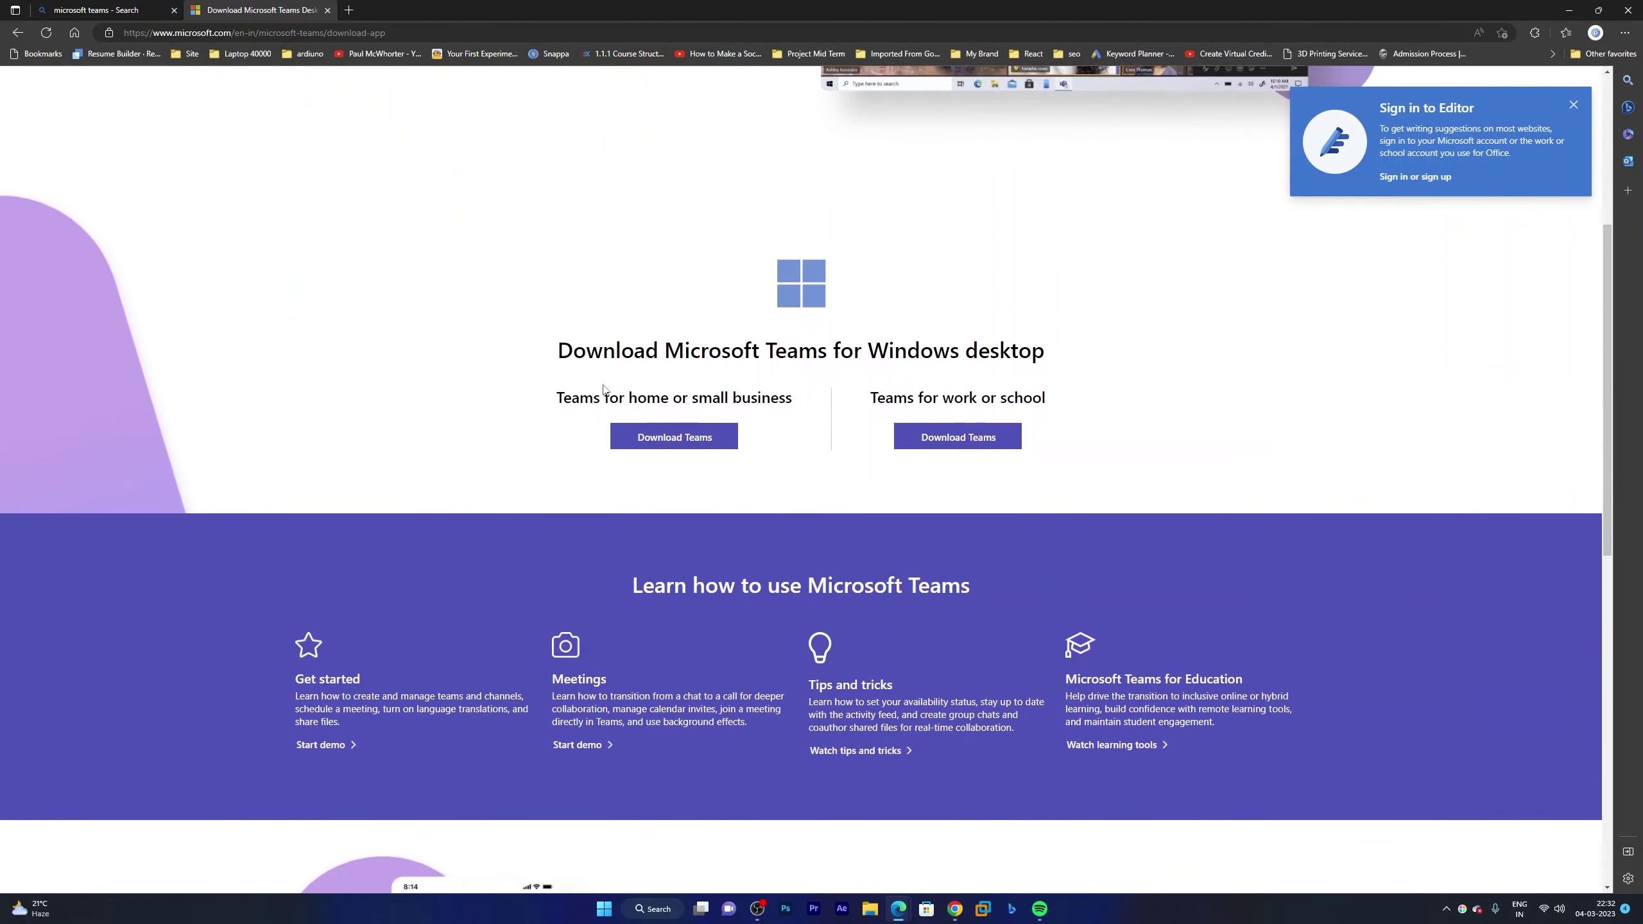
pyautogui.scroll(2, 605, 390)
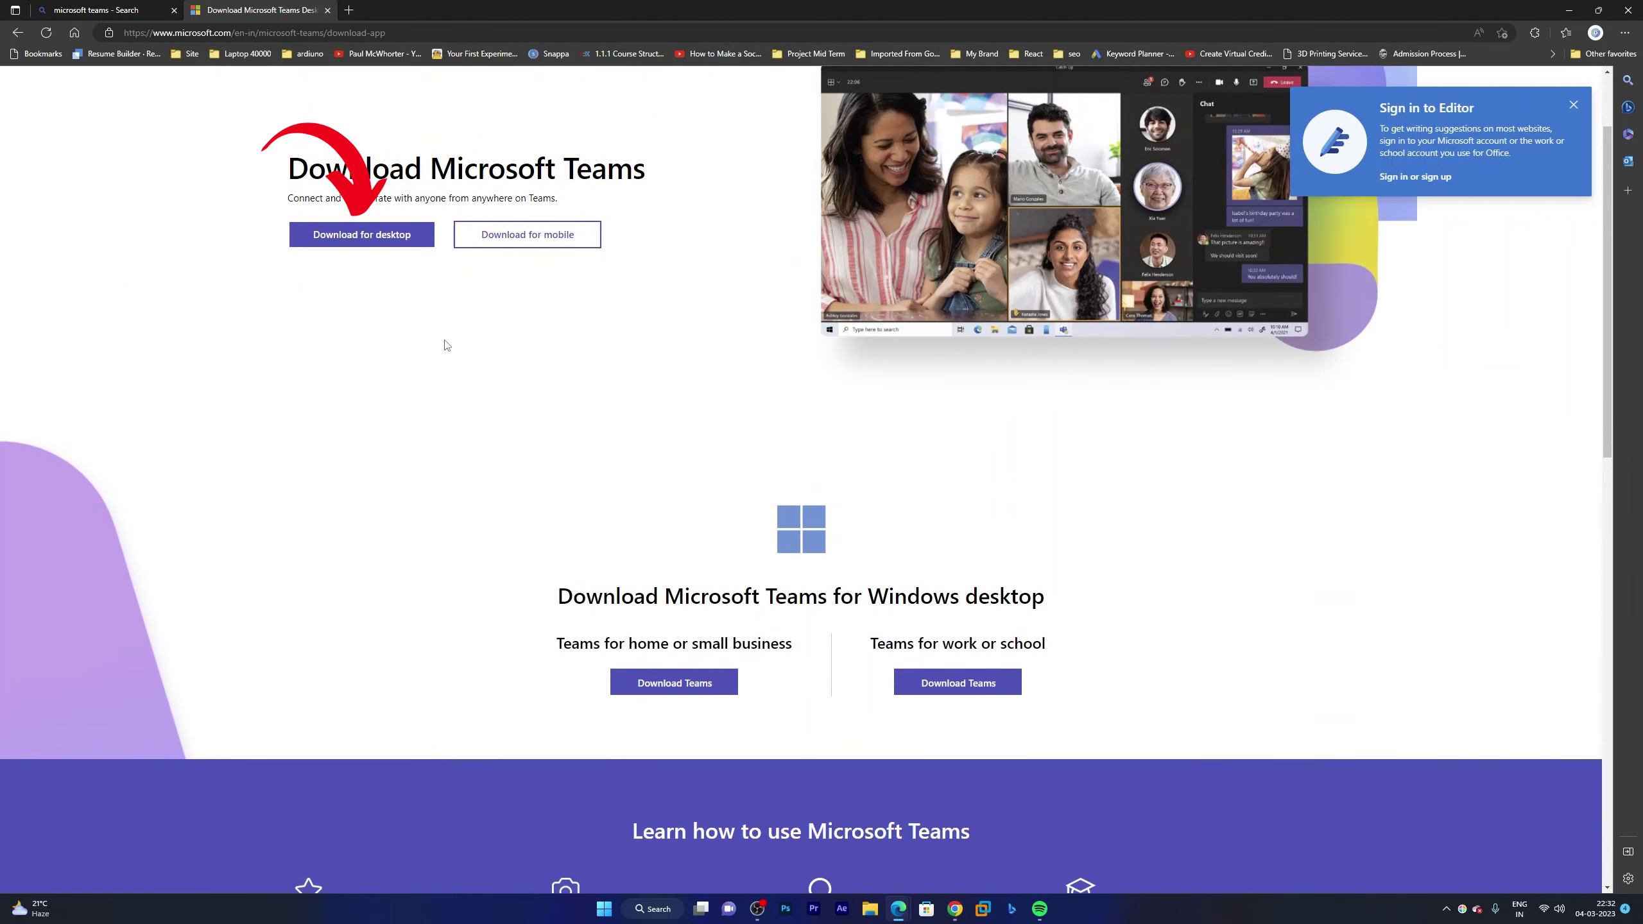
# Step: Jump to the 'Download for desktop' Windows section of the Teams page
pyautogui.click(369, 242)
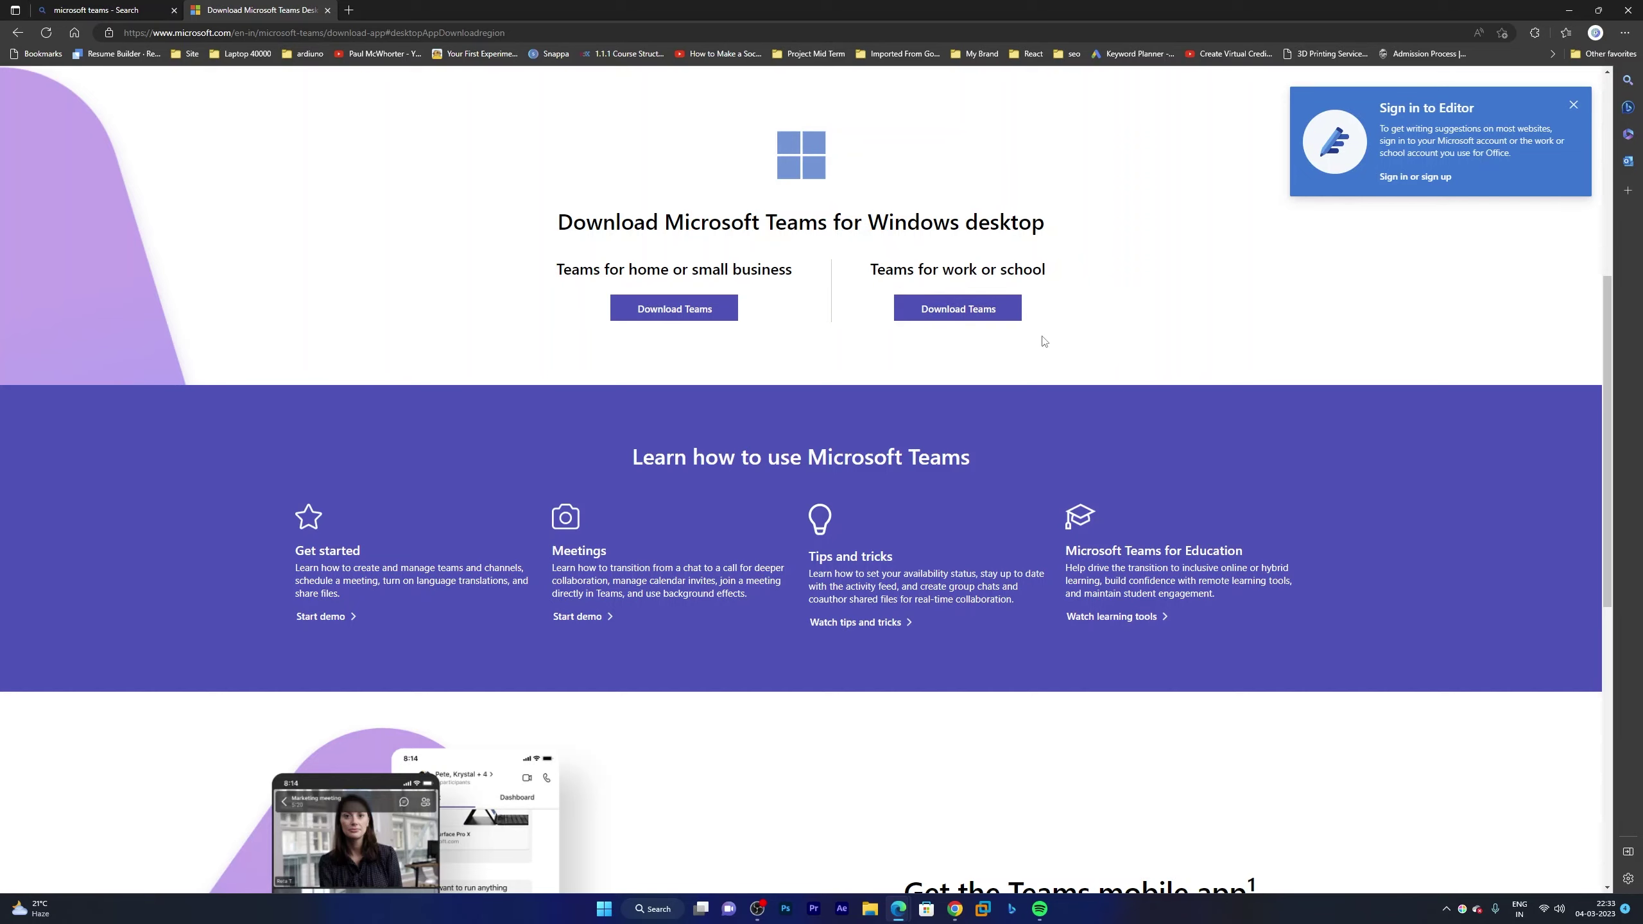
# Step: Download the home Teams installer through IDM, closing the blank tab, and open it
pyautogui.click(719, 312)
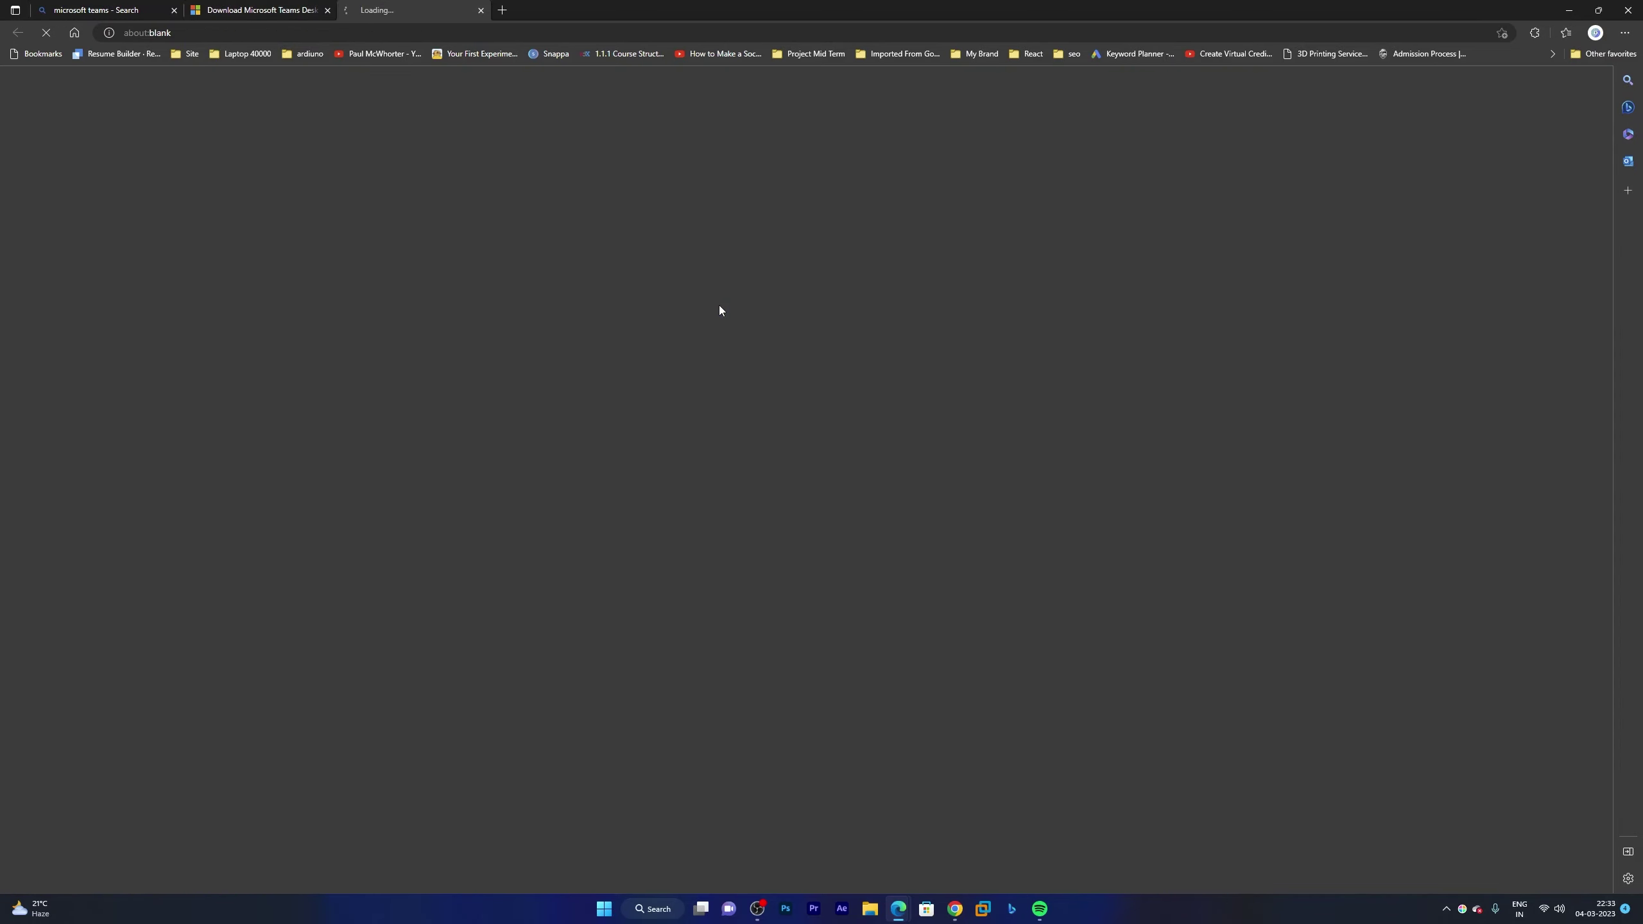
pyautogui.click(483, 10)
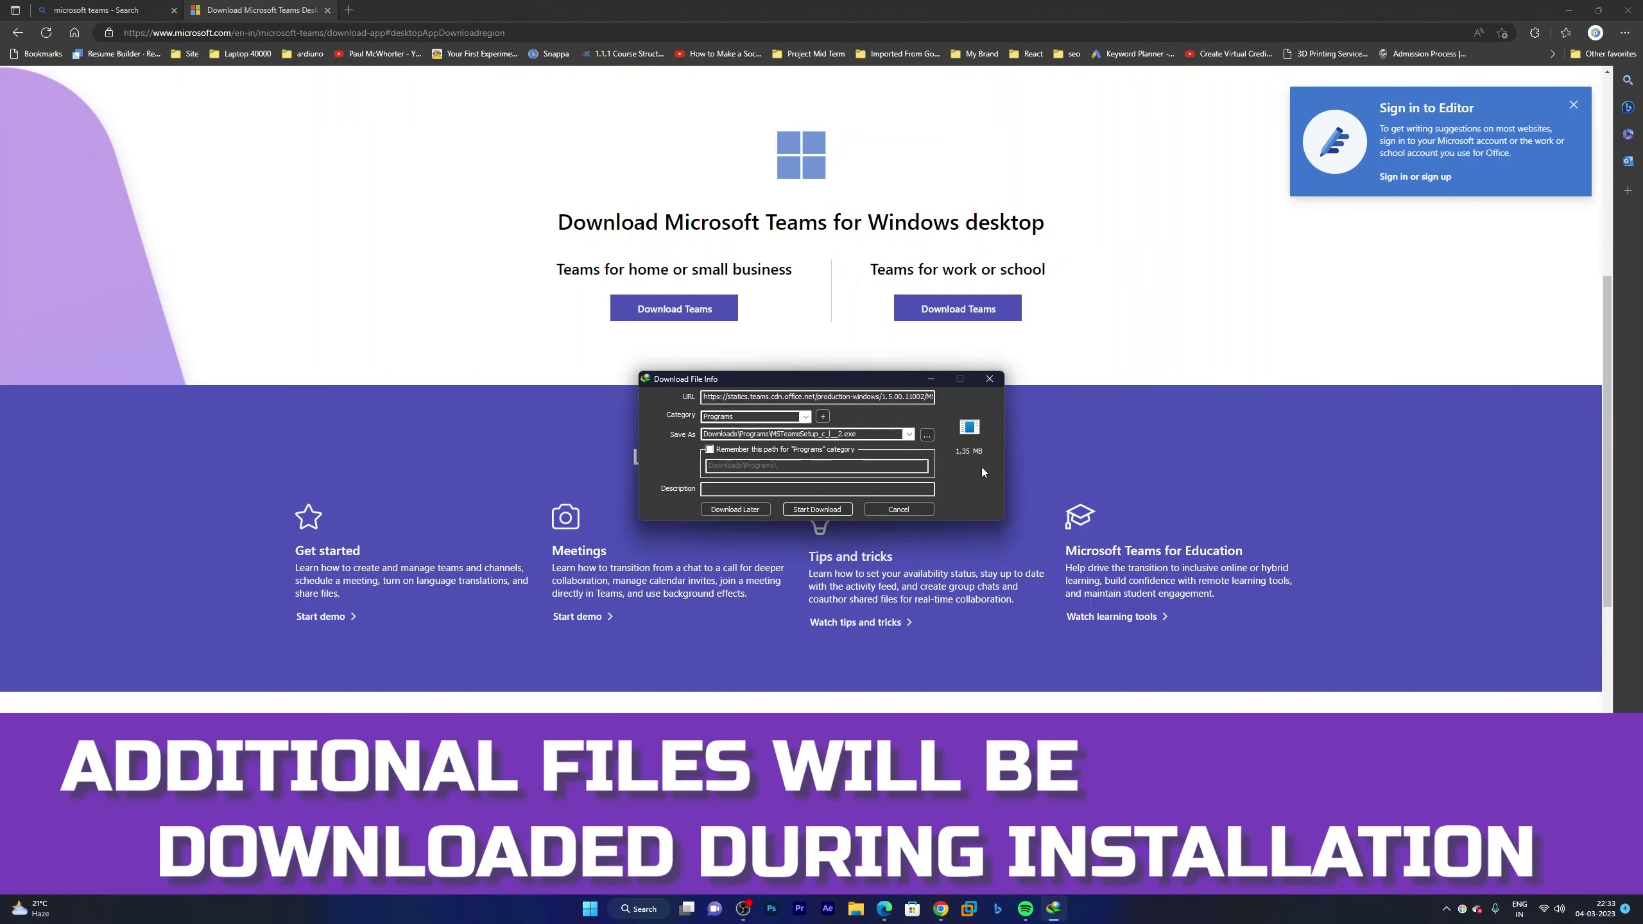
pyautogui.click(817, 511)
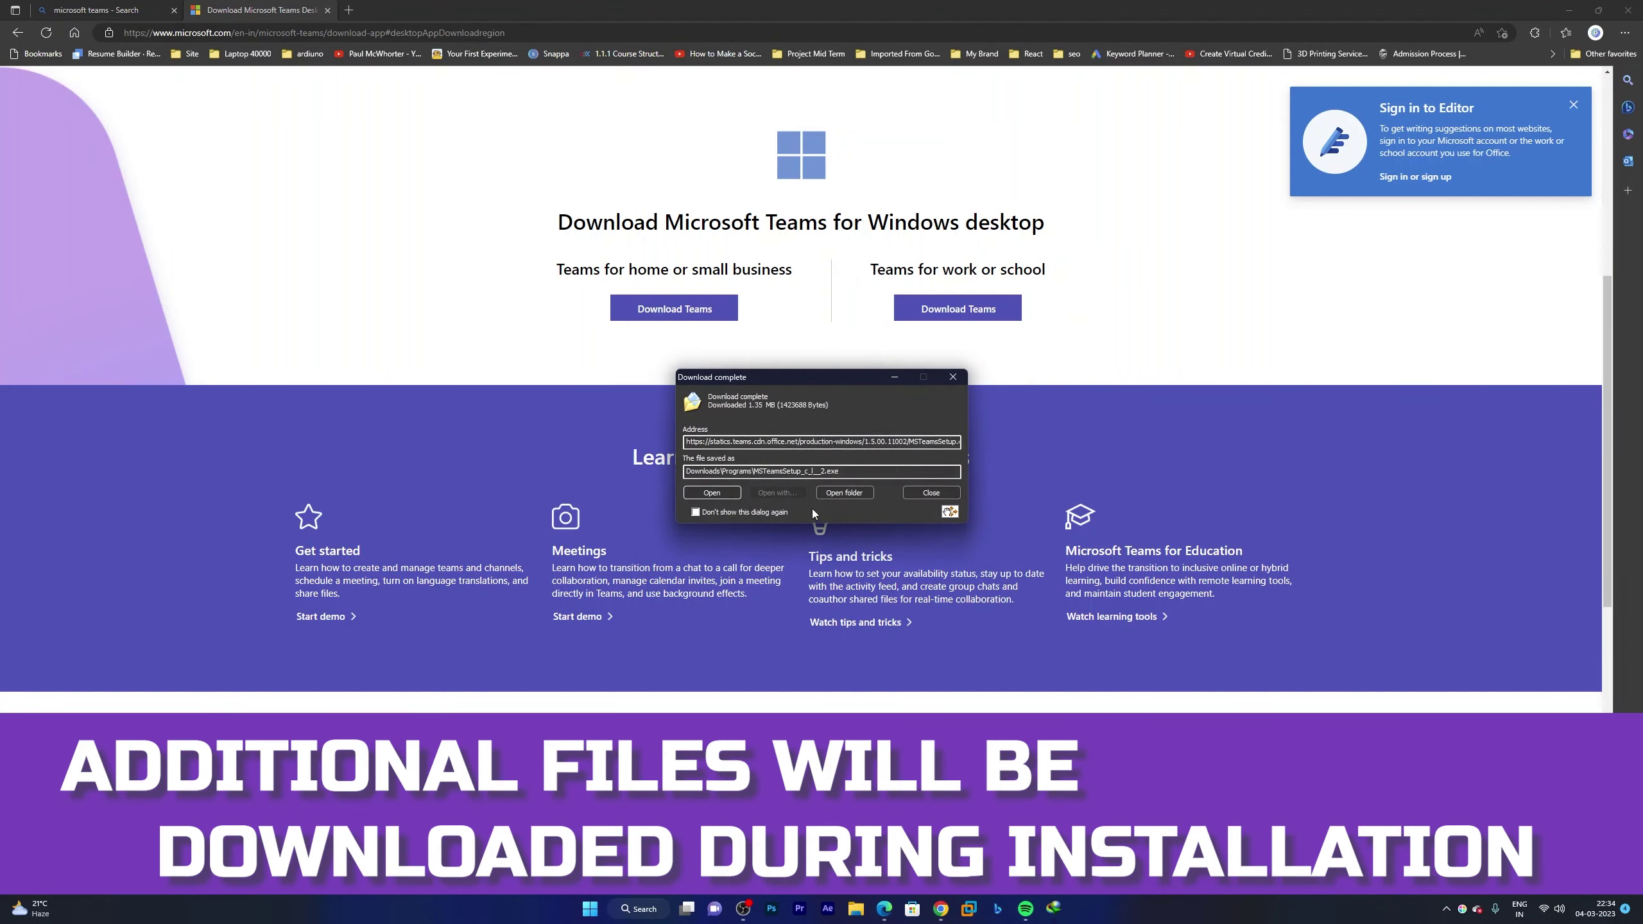
pyautogui.click(701, 493)
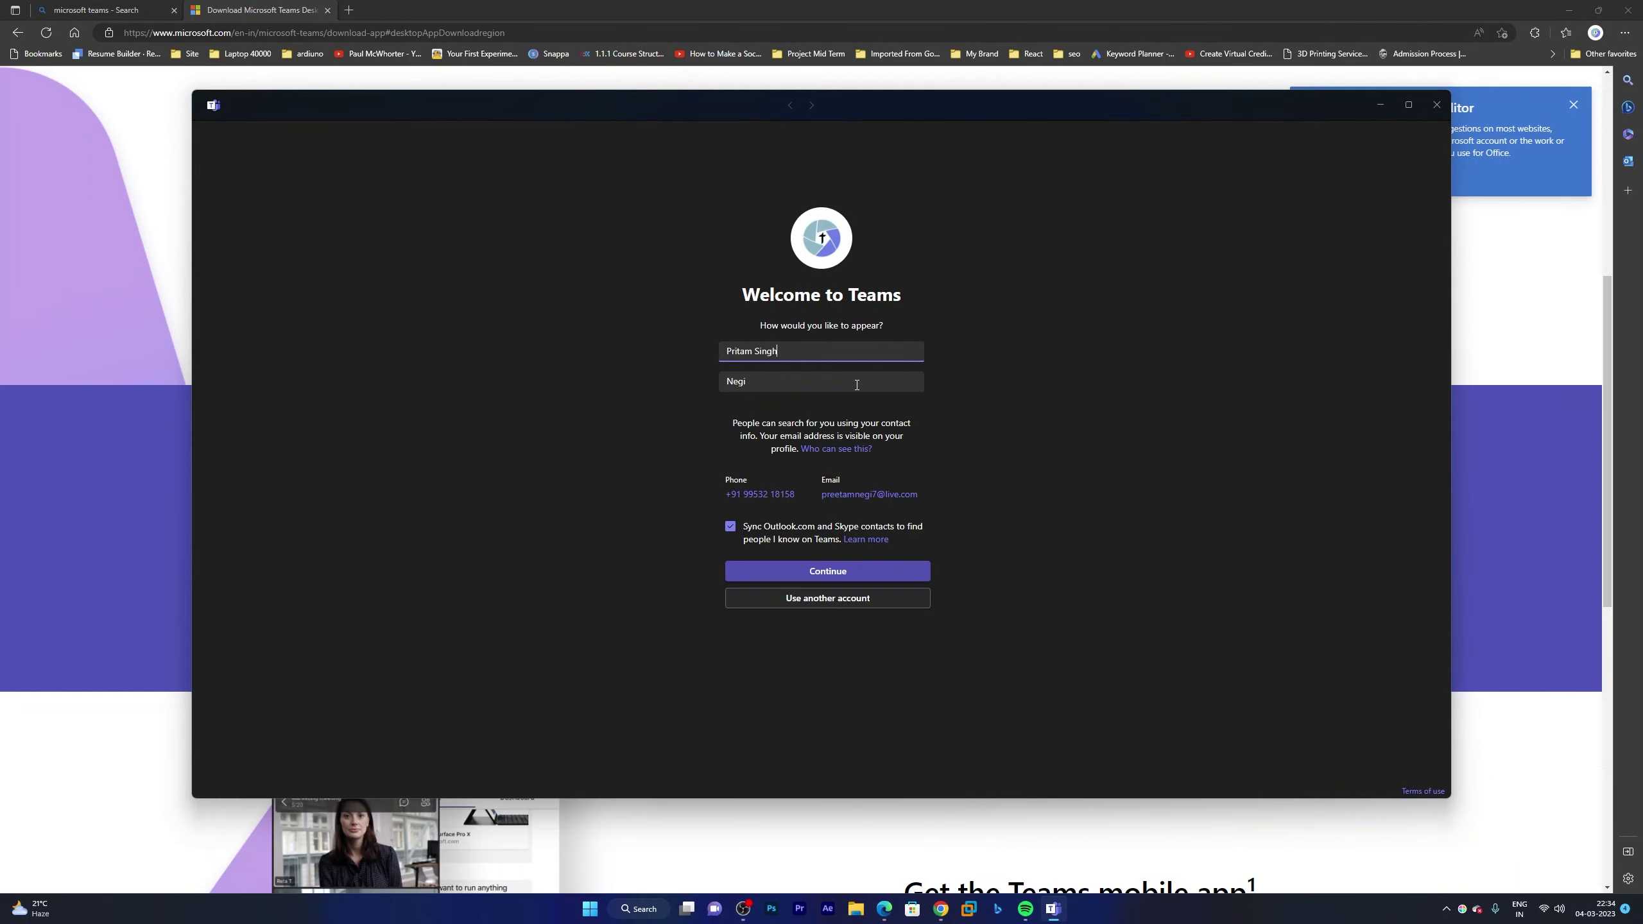
# Step: Continue past the Welcome to Teams profile screen and let Teams finish loading
pyautogui.click(865, 578)
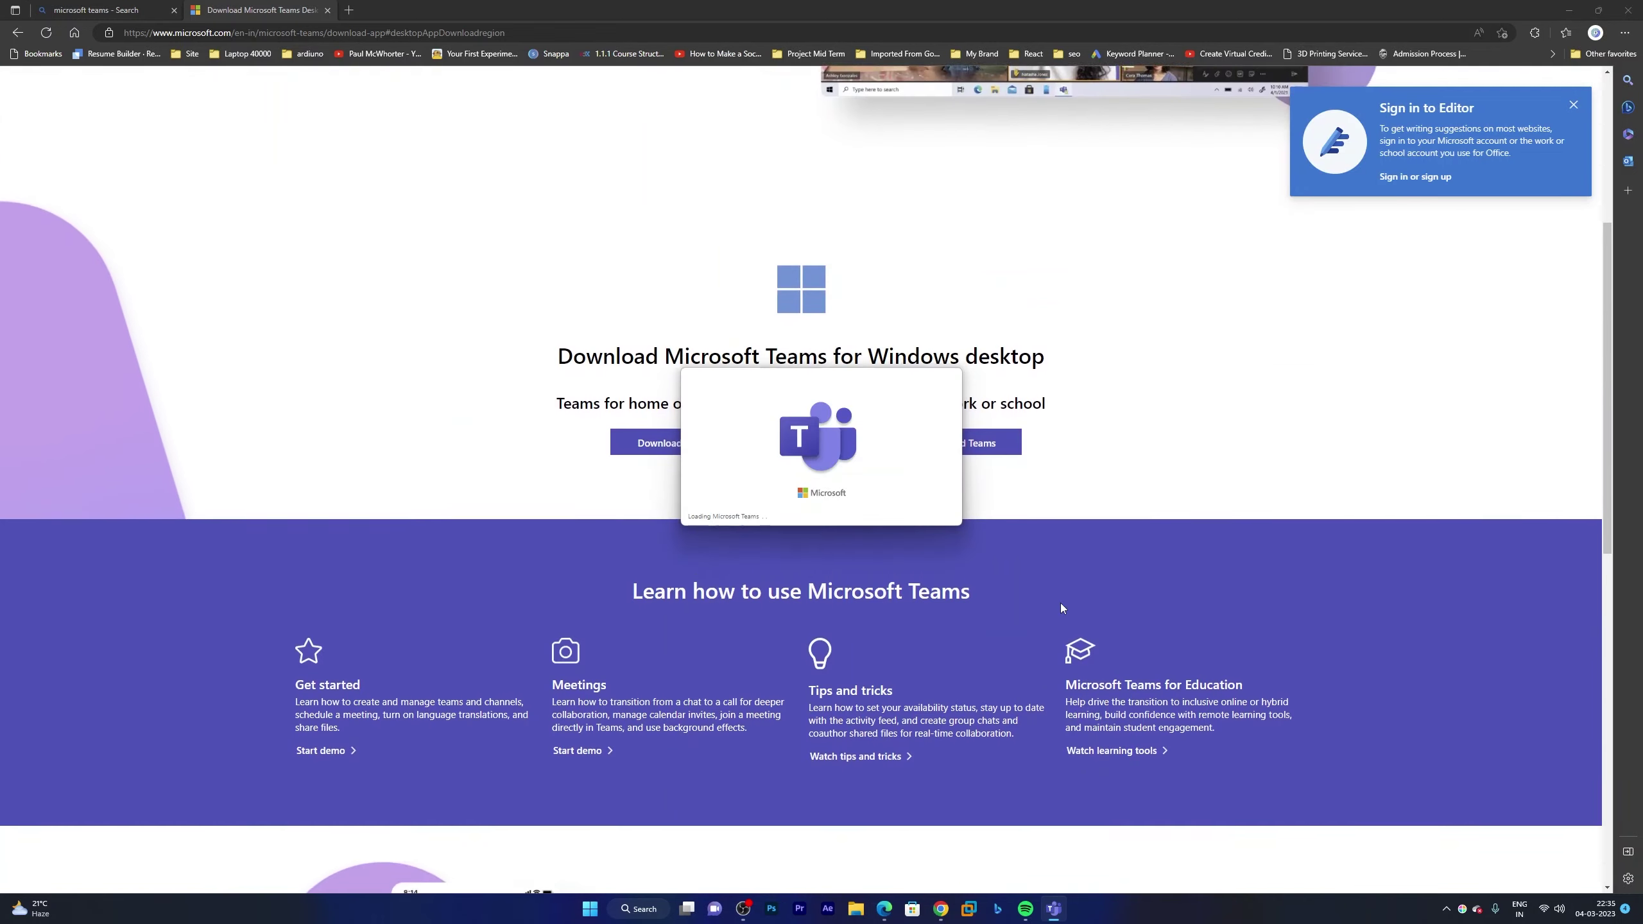
pyautogui.scroll(-1, 1060, 603)
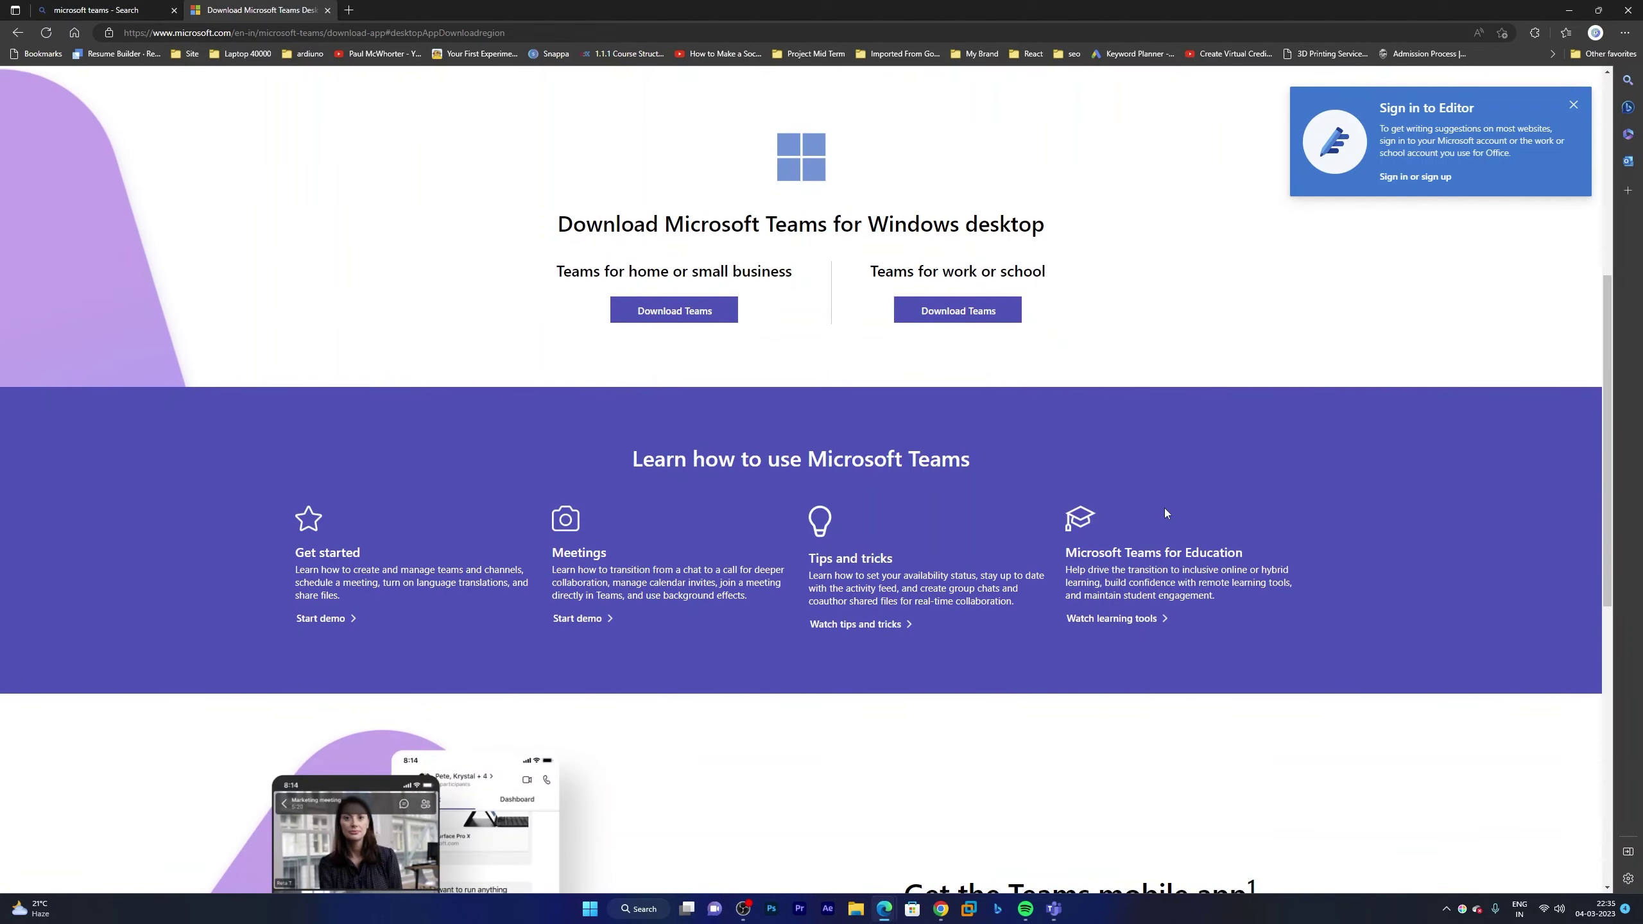
pyautogui.scroll(4, 1138, 525)
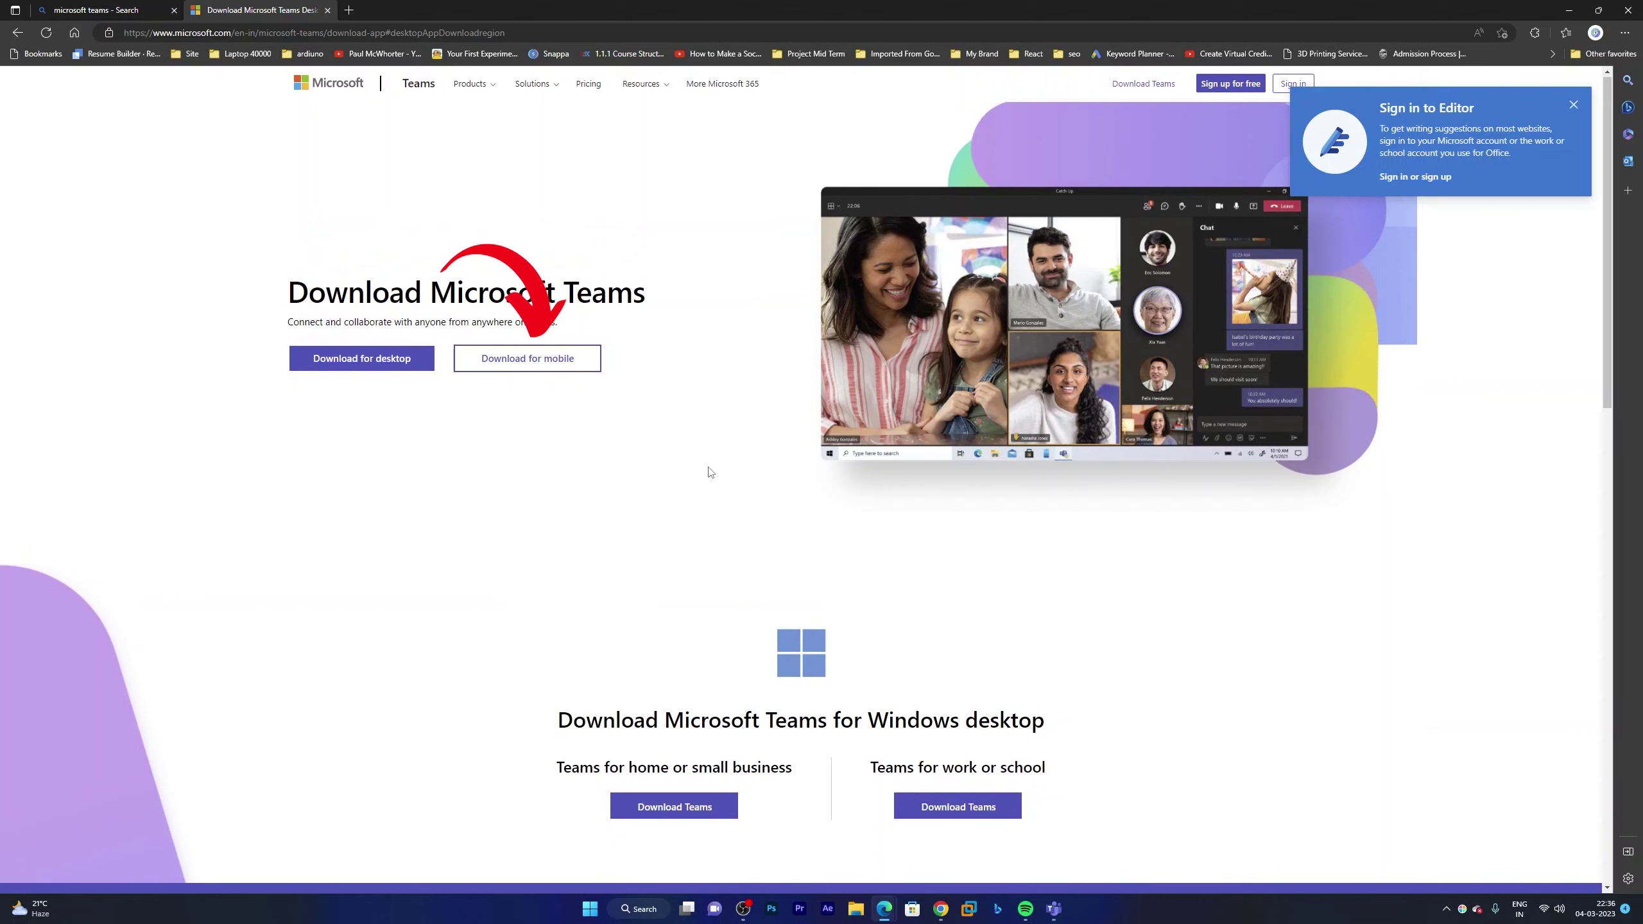
# Step: View the 'Download for mobile' section, then close the 'Sign in to Editor' popup
pyautogui.click(522, 375)
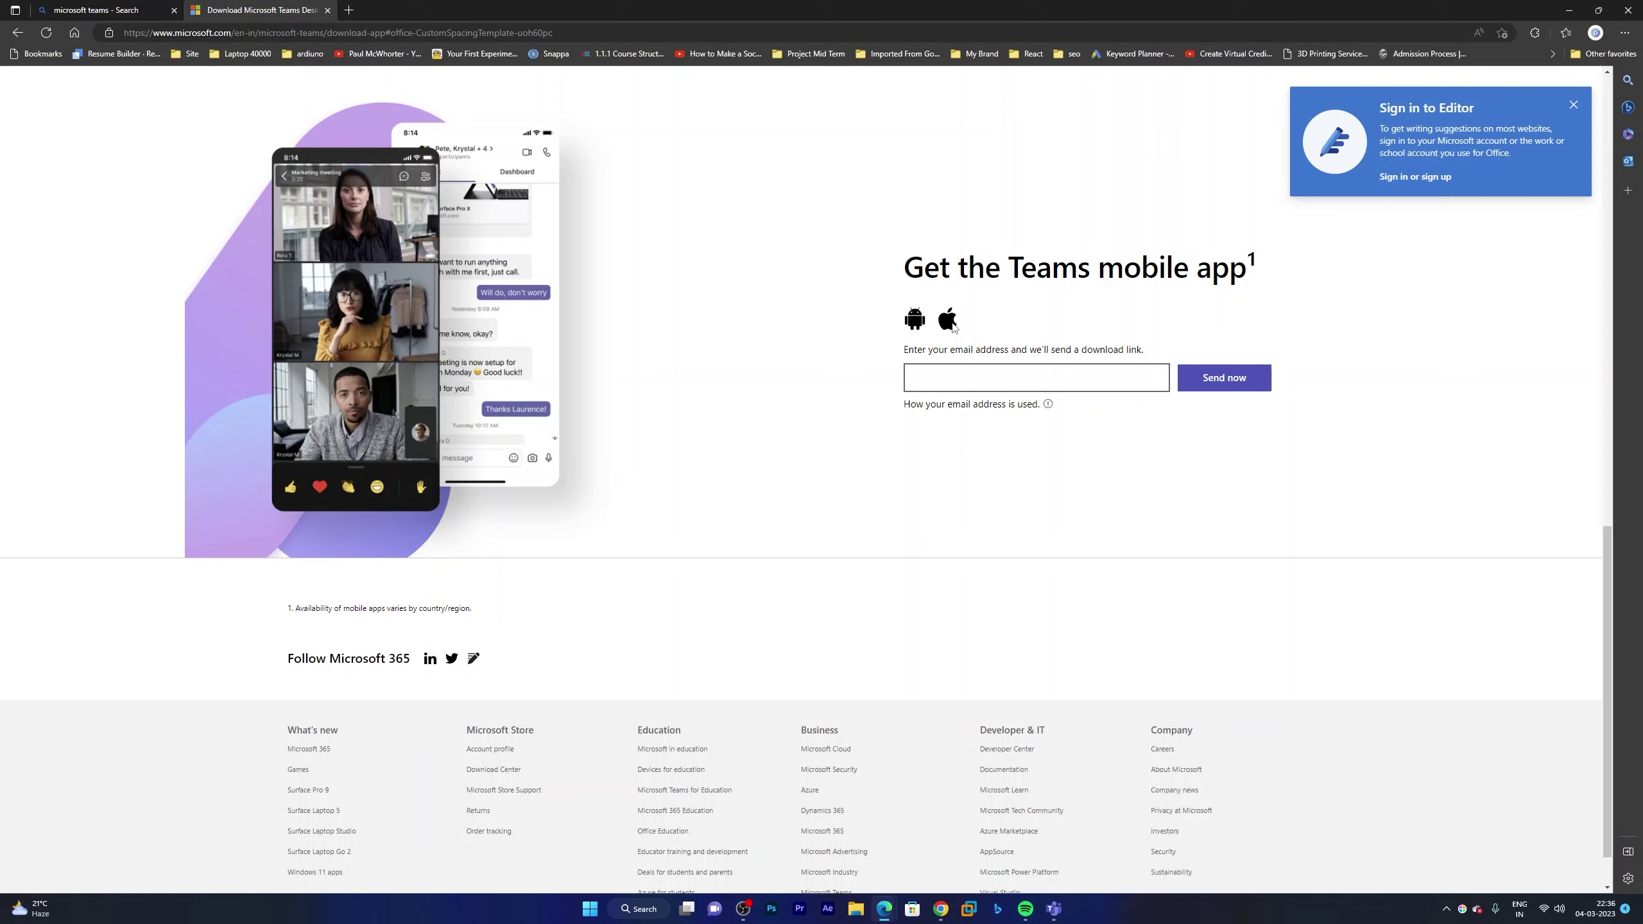
pyautogui.scroll(2, 942, 327)
pyautogui.scroll(5, 859, 385)
pyautogui.scroll(4, 822, 414)
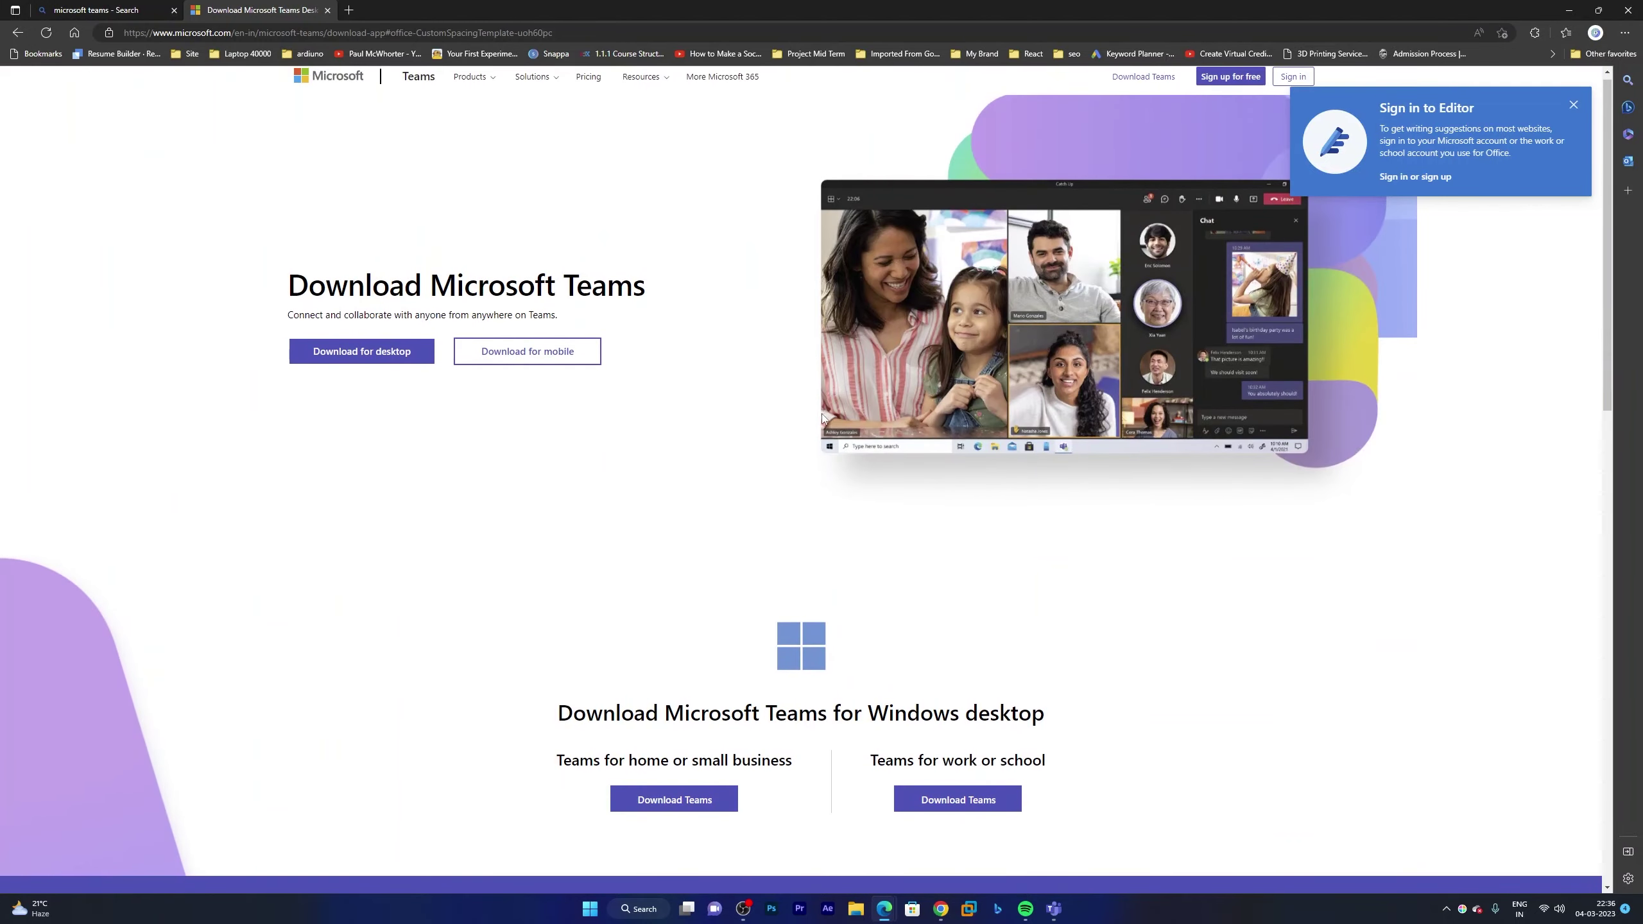
pyautogui.scroll(-1, 822, 413)
pyautogui.scroll(-1, 808, 432)
pyautogui.scroll(2, 771, 385)
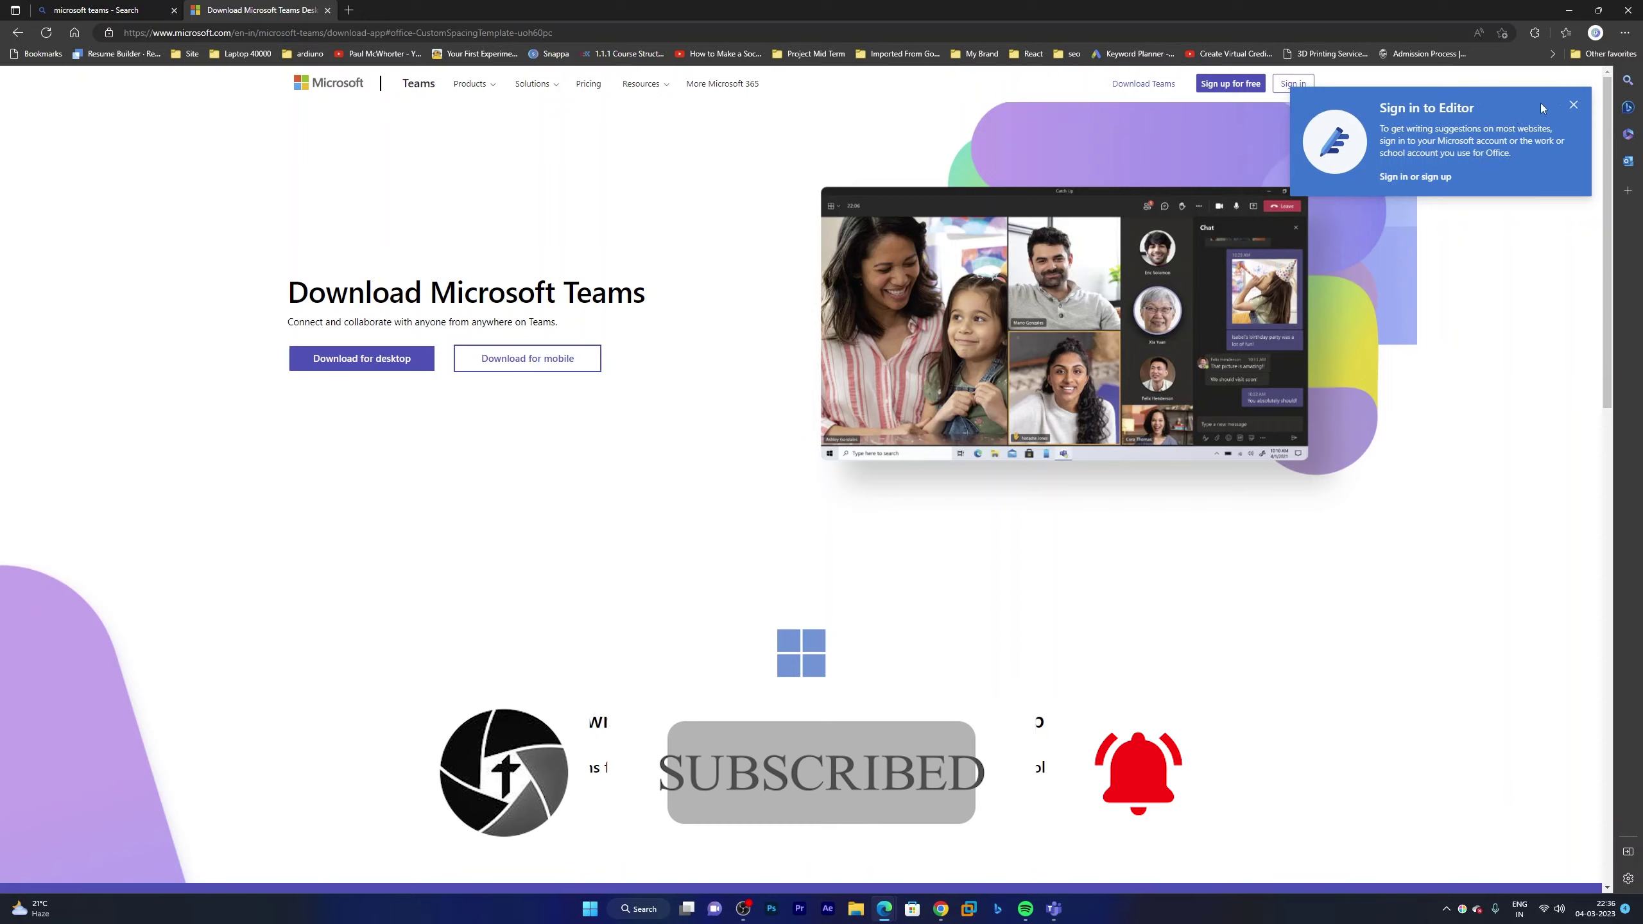
pyautogui.click(1573, 105)
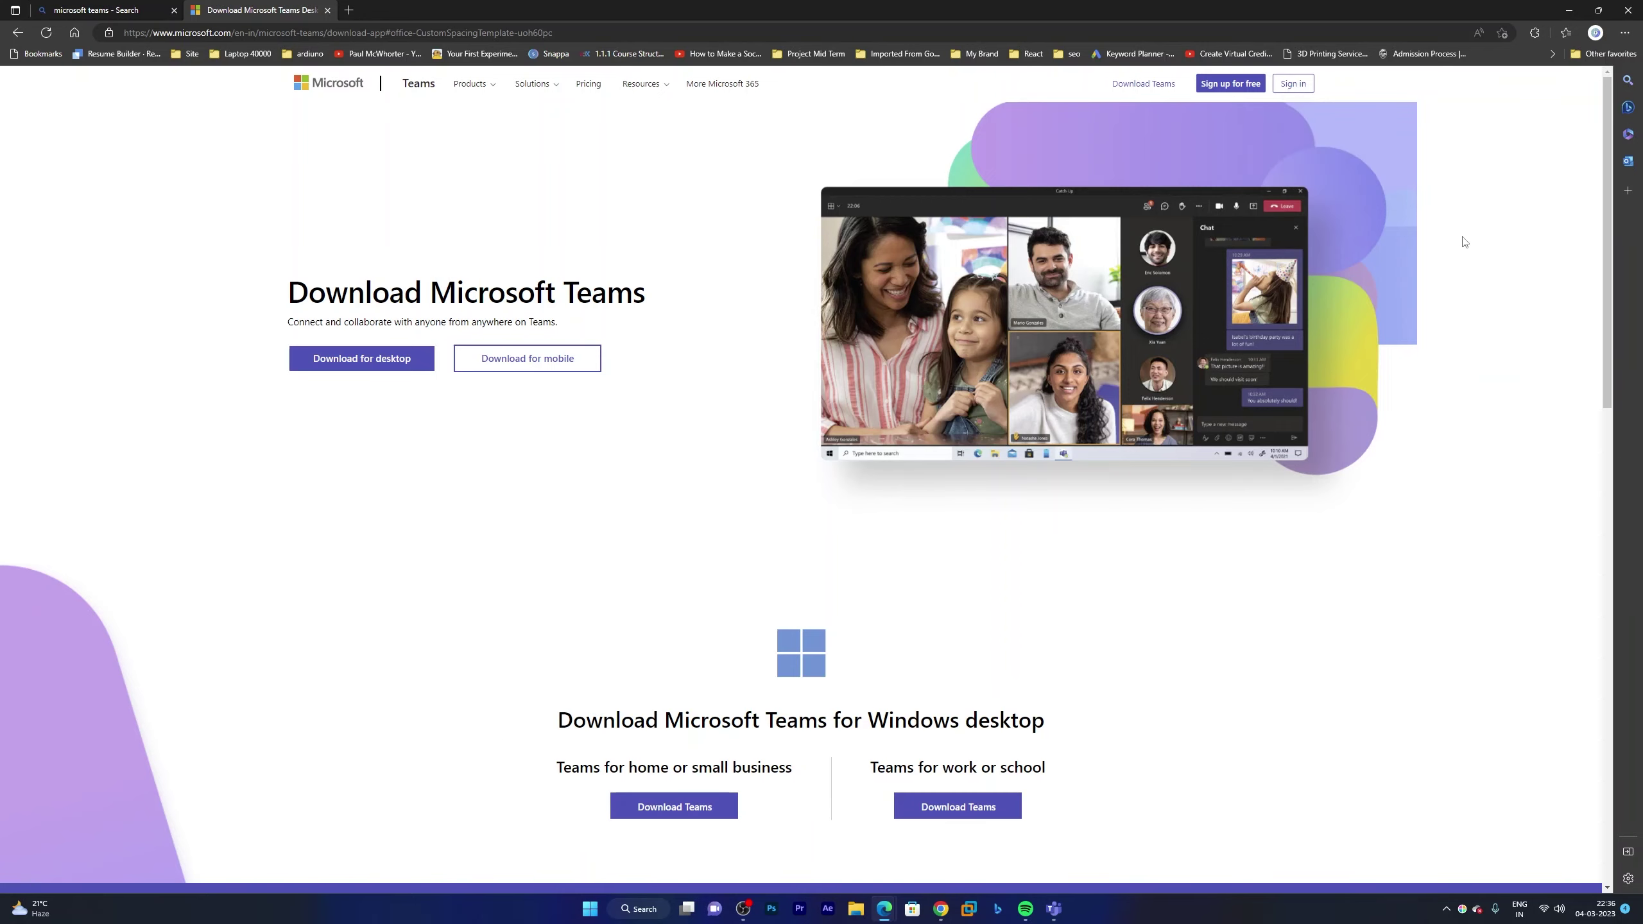